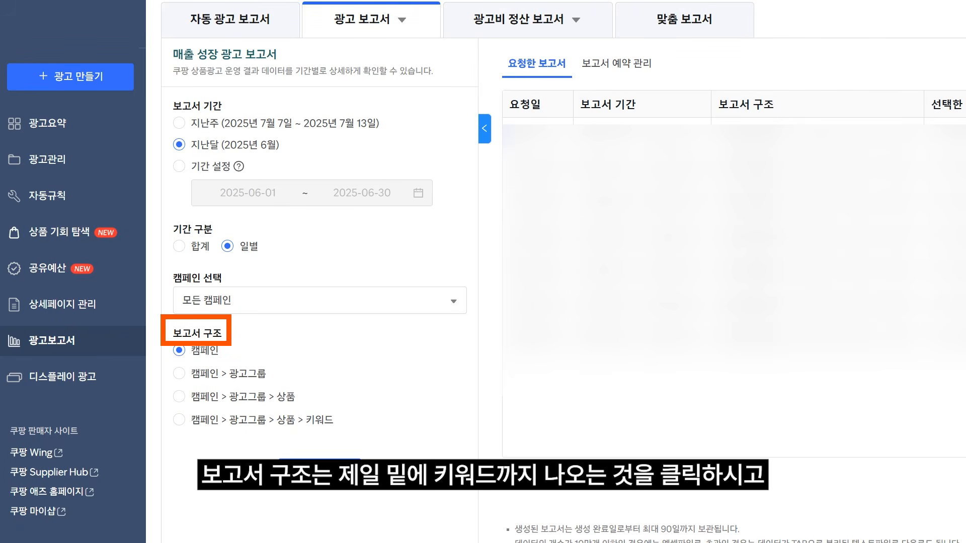
Step: Create last month's daily ad report with the structure 캠페인 > 광고그룹 > 상품 > 키워드, including only keywords with clicks
{"action": "left_click", "coordinate": [220, 425]}
{"action": "left_click", "coordinate": [196, 437]}
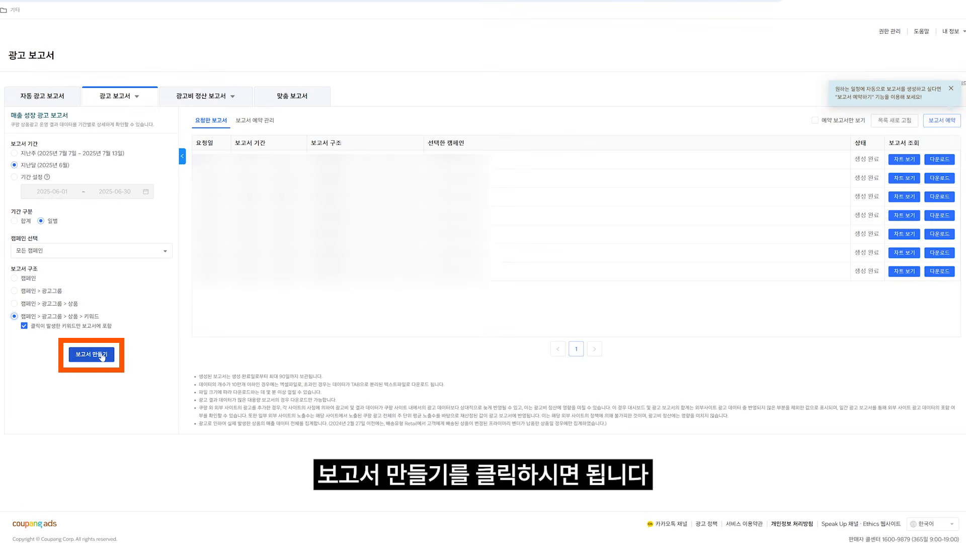
{"action": "left_click", "coordinate": [101, 356]}
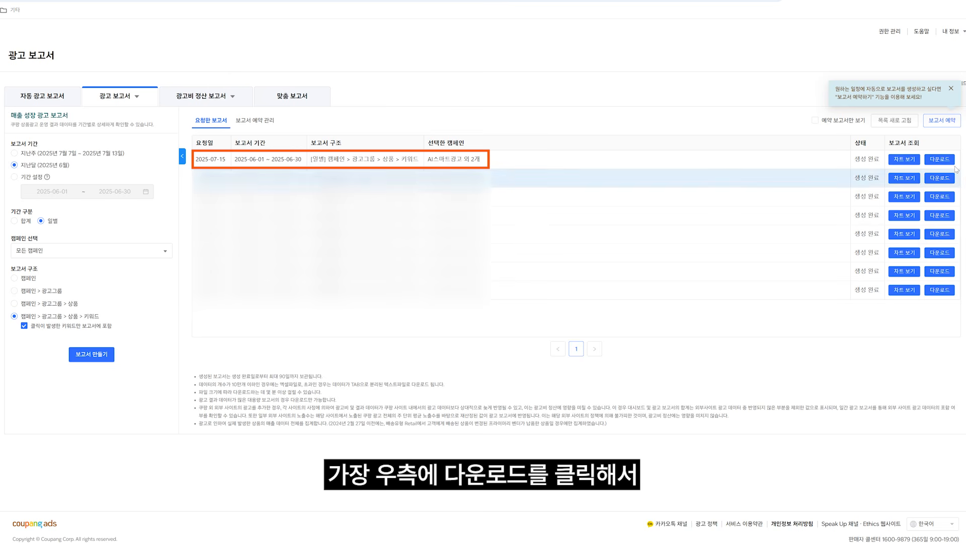
Step: Download the 2025-06-01 ~ 2025-06-30 keyword report requested on 2025-07-15 and collapse the report settings pane
{"action": "left_click", "coordinate": [939, 161]}
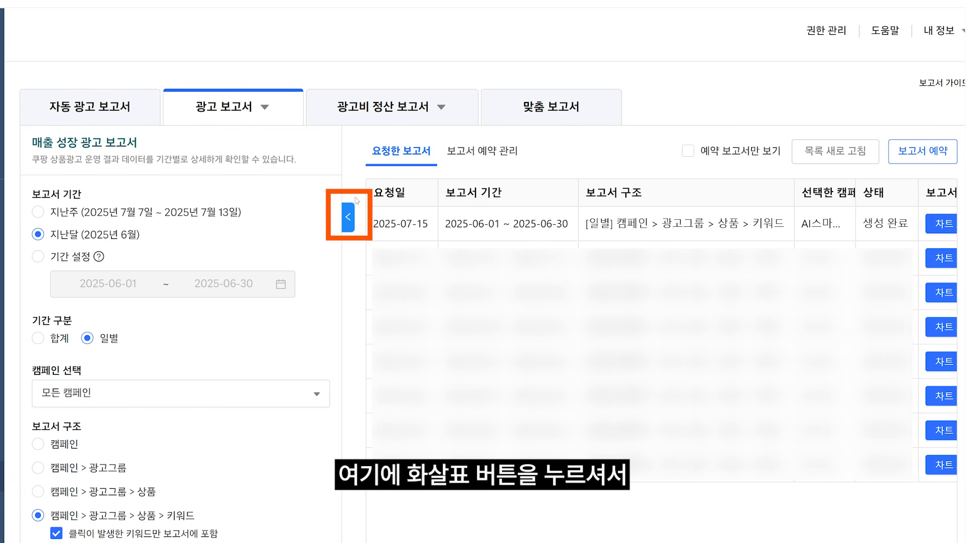
{"action": "left_click", "coordinate": [348, 217]}
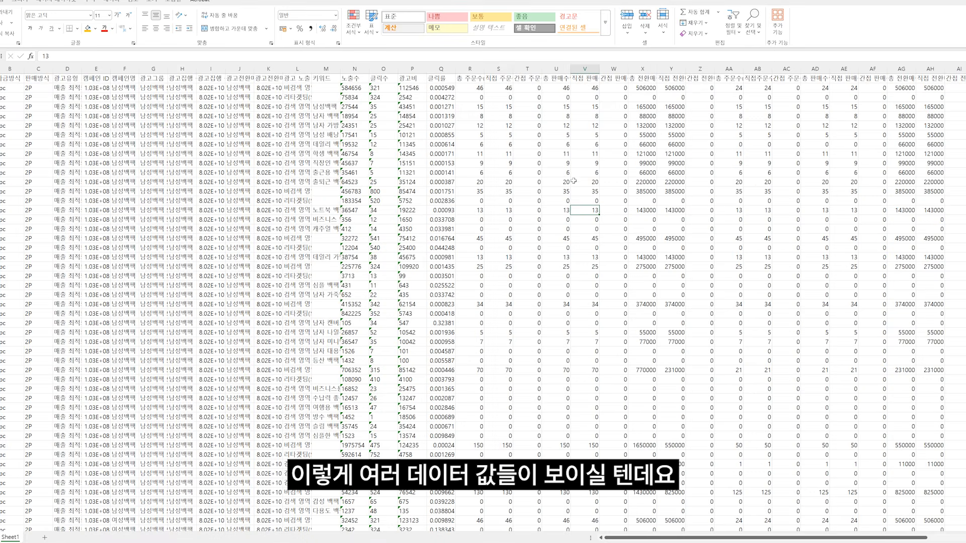
Step: In the downloaded report in Excel, convert the text-stored values in the 노출수, 클릭수 and 광고비 columns to numbers
{"action": "left_click", "coordinate": [353, 88]}
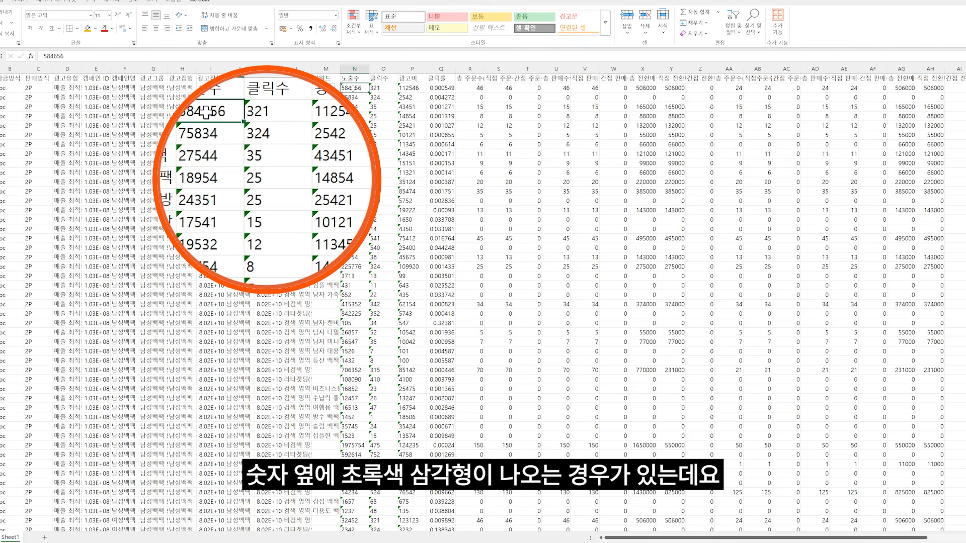
{"action": "left_click", "coordinate": [417, 528], "text": "shift"}
{"action": "left_click", "coordinate": [333, 89]}
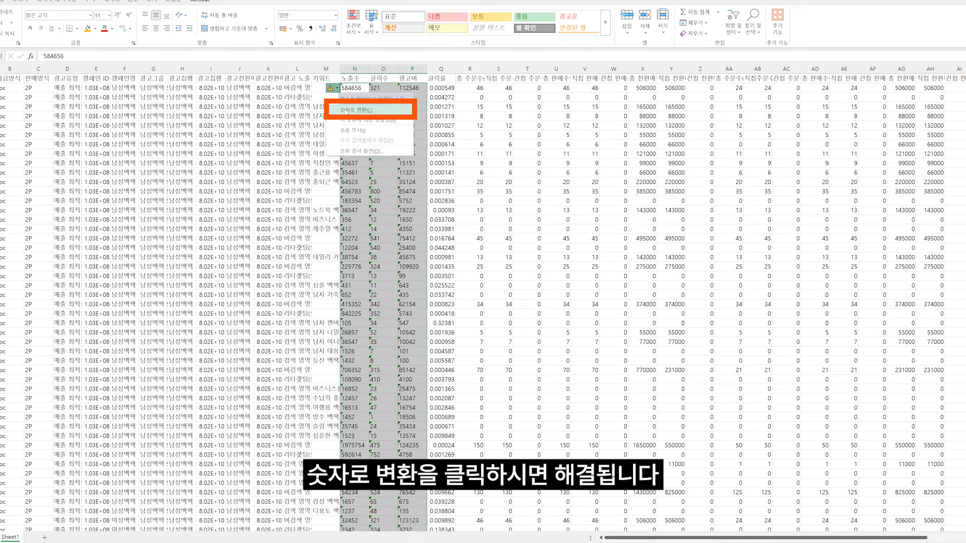
{"action": "left_click", "coordinate": [347, 110]}
{"action": "left_click", "coordinate": [441, 135]}
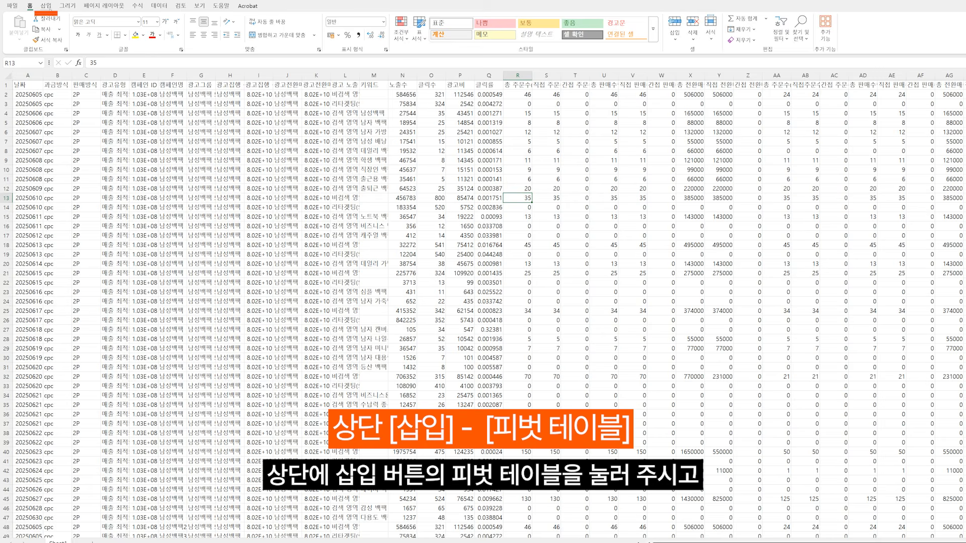
Step: Insert a pivot table from the Sheet1 report data, placed in a new worksheet
{"action": "left_click", "coordinate": [46, 5]}
{"action": "left_click", "coordinate": [19, 25]}
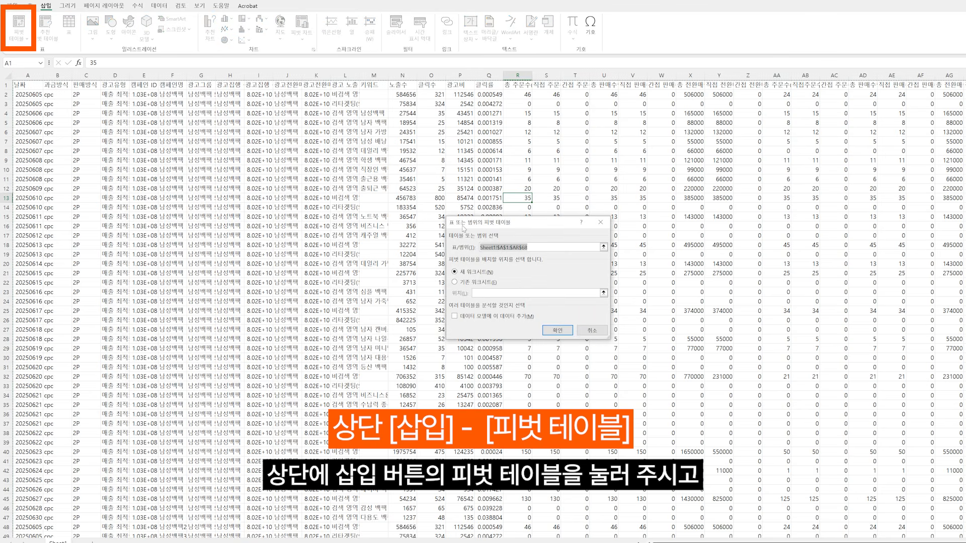
{"action": "left_click", "coordinate": [557, 331]}
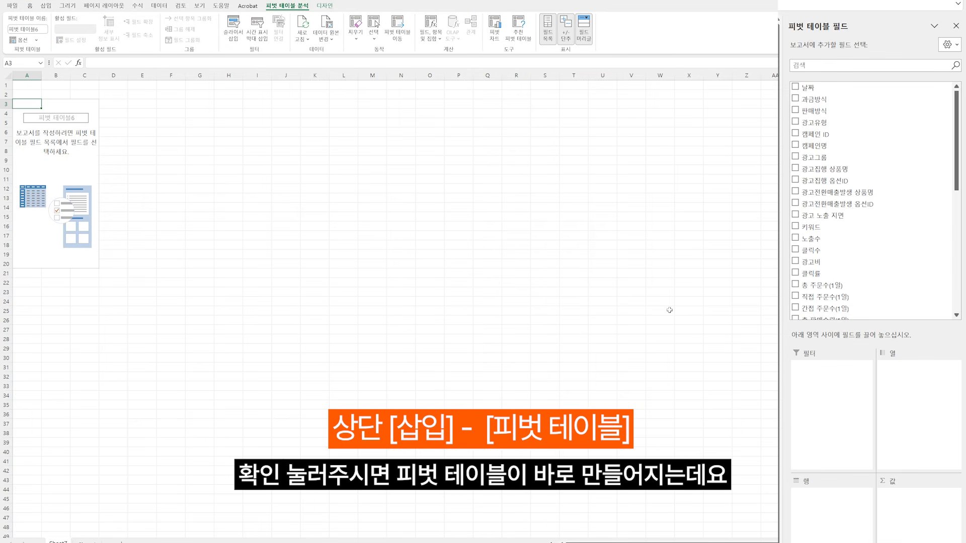
Step: Add the fields 키워드, 노출수, 클릭수, 광고비, 총 주문수(14일) and 총 전환매출액(14일) to the pivot table
{"action": "scroll", "coordinate": [896, 224], "scroll_direction": "down", "scroll_amount": 3}
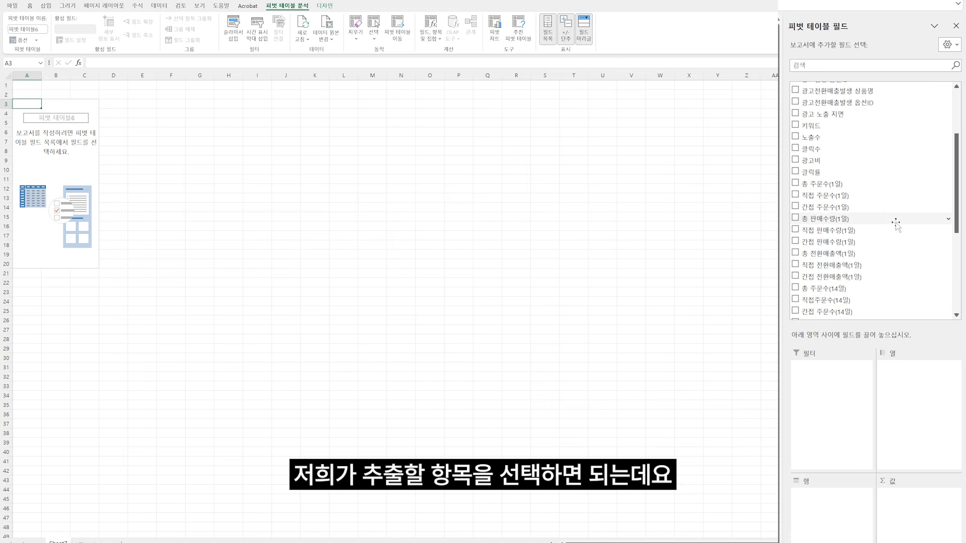
{"action": "scroll", "coordinate": [896, 224], "scroll_direction": "down", "scroll_amount": 1}
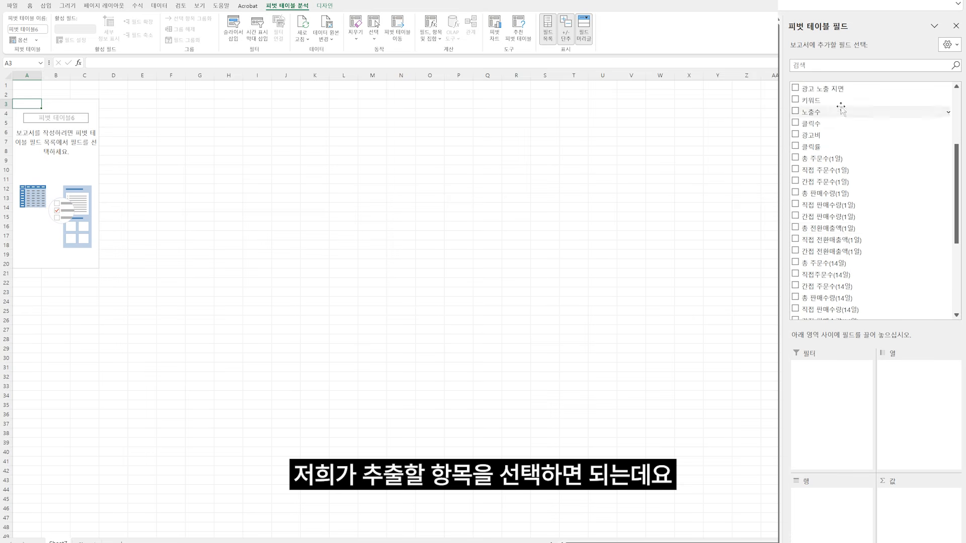
{"action": "left_click", "coordinate": [796, 99]}
{"action": "left_click", "coordinate": [796, 112]}
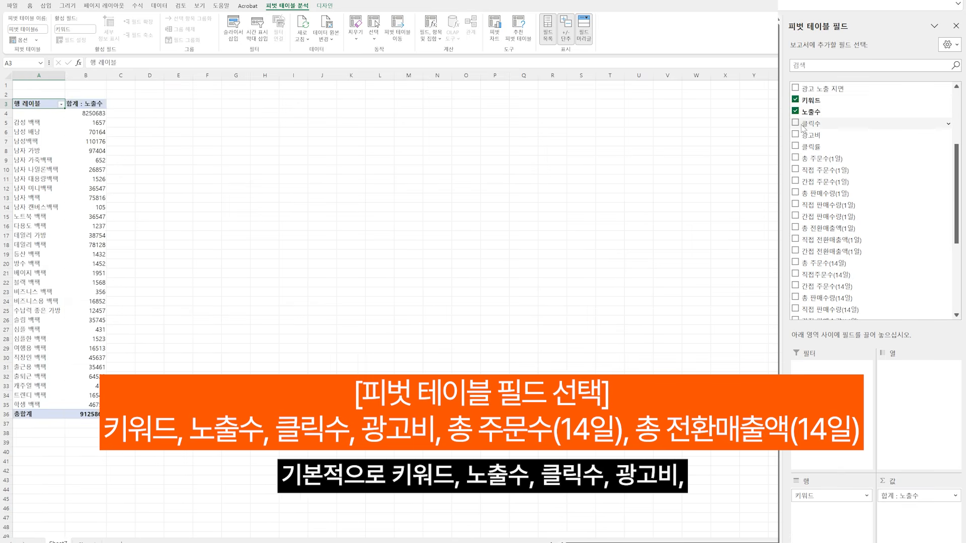
{"action": "left_click", "coordinate": [796, 123]}
{"action": "left_click", "coordinate": [795, 135]}
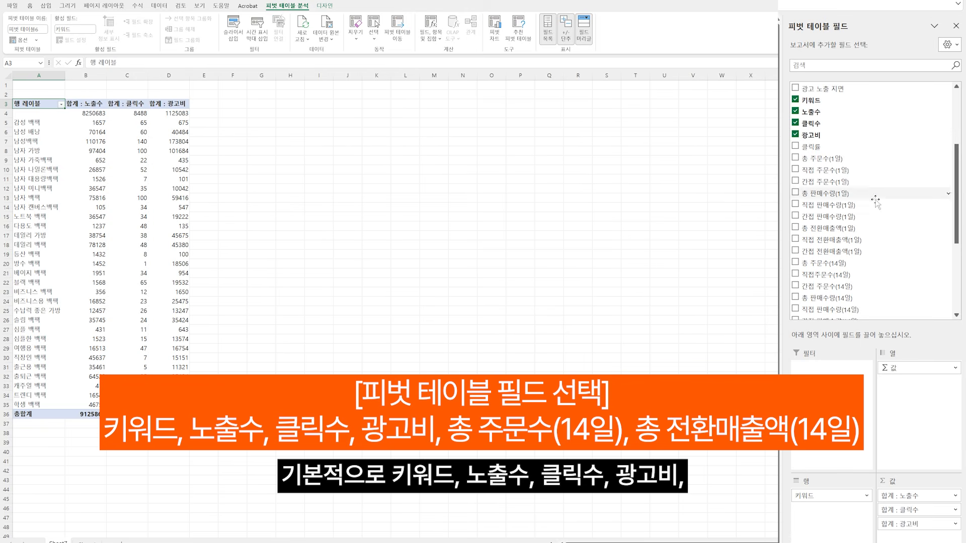
{"action": "scroll", "coordinate": [797, 217], "scroll_direction": "down", "scroll_amount": 2}
{"action": "left_click", "coordinate": [796, 213]}
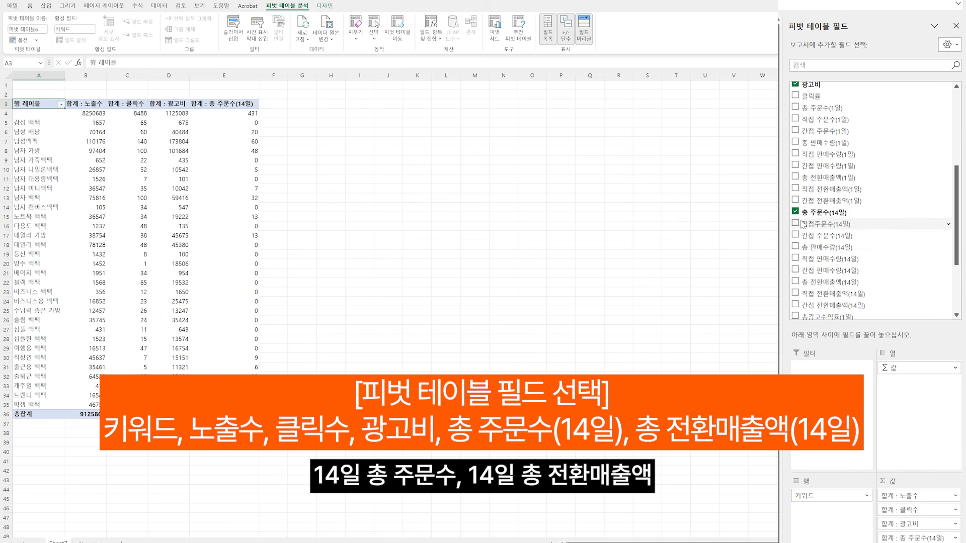
{"action": "left_click", "coordinate": [796, 282]}
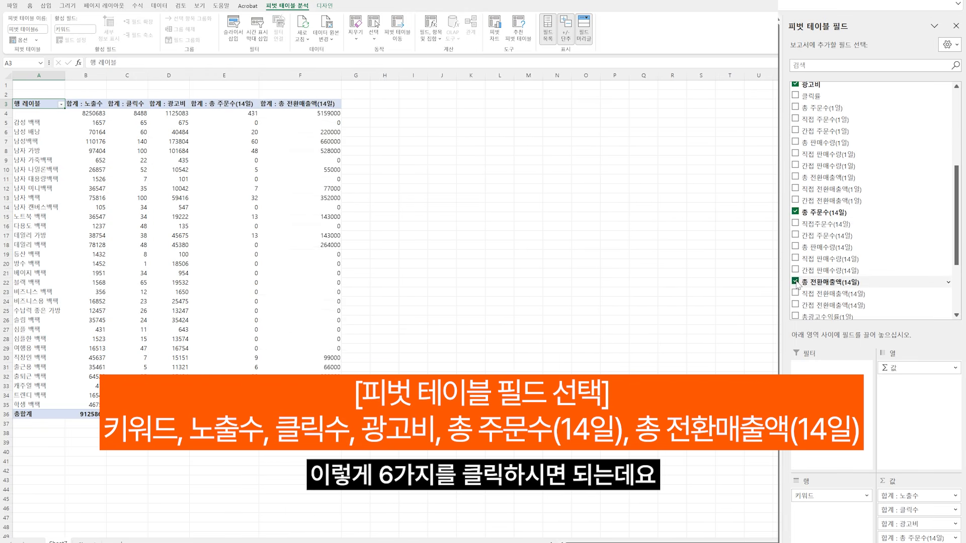
Step: Add the 캠페인명 and 날짜 fields to the pivot table and move both into its filter area
{"action": "scroll", "coordinate": [892, 281], "scroll_direction": "up", "scroll_amount": 5}
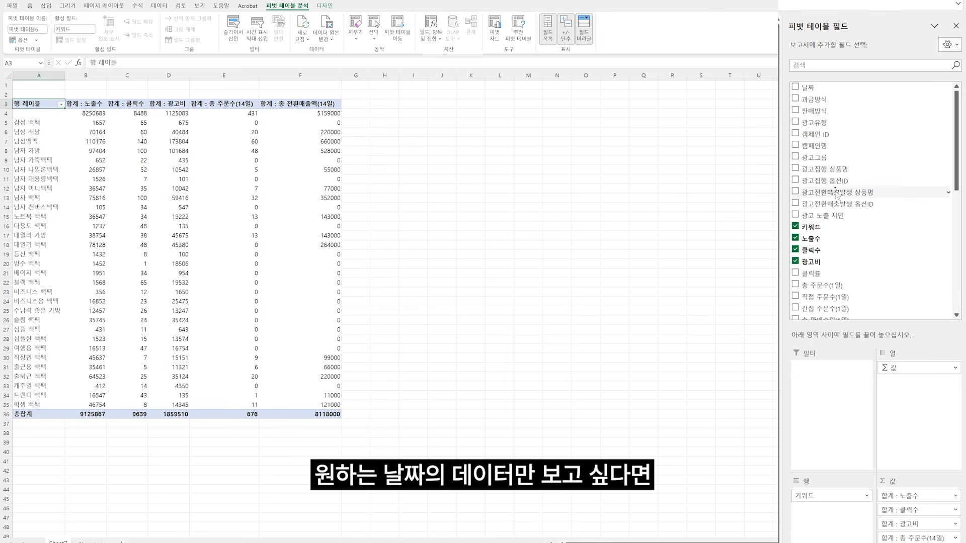
{"action": "left_click", "coordinate": [795, 145]}
{"action": "left_click", "coordinate": [796, 86]}
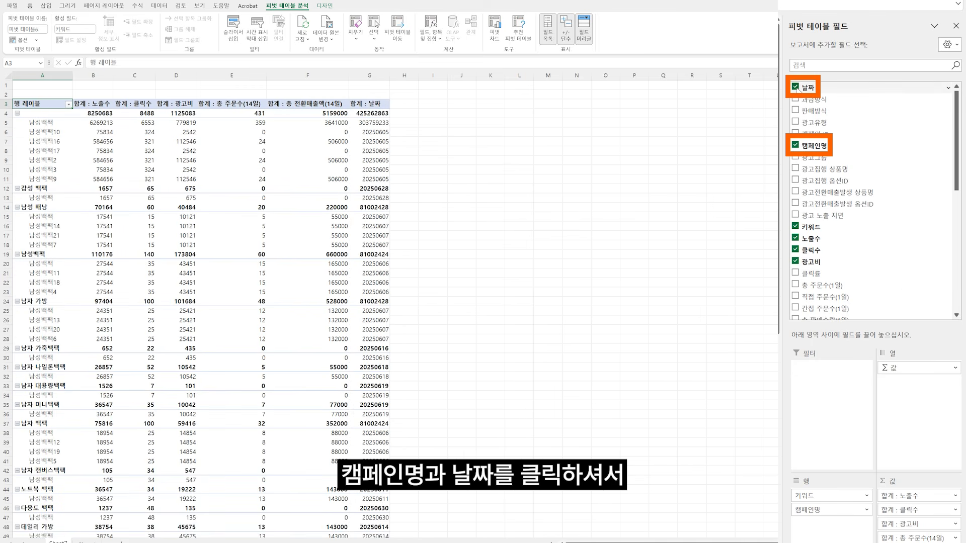
{"action": "left_click_drag", "start_coordinate": [825, 511], "coordinate": [821, 428]}
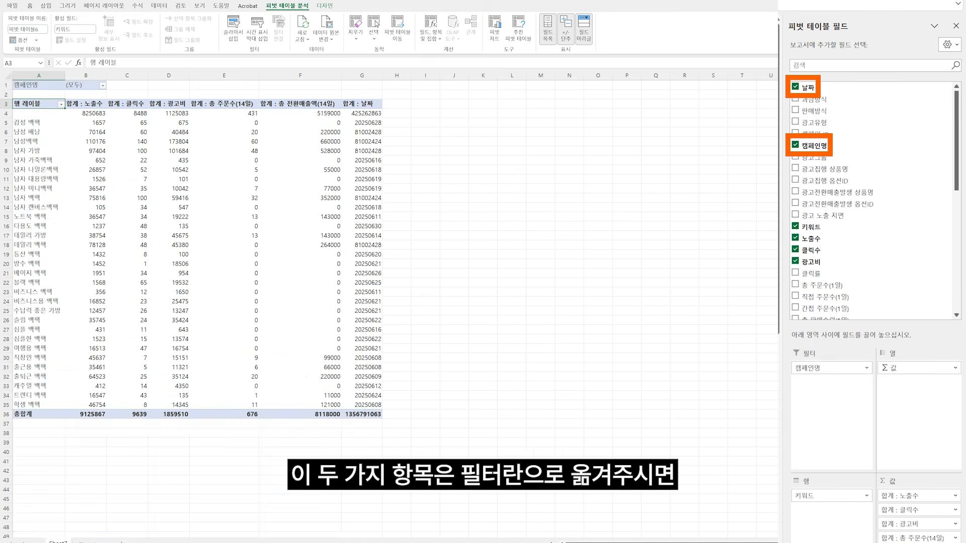
{"action": "left_click_drag", "start_coordinate": [906, 542], "coordinate": [838, 411]}
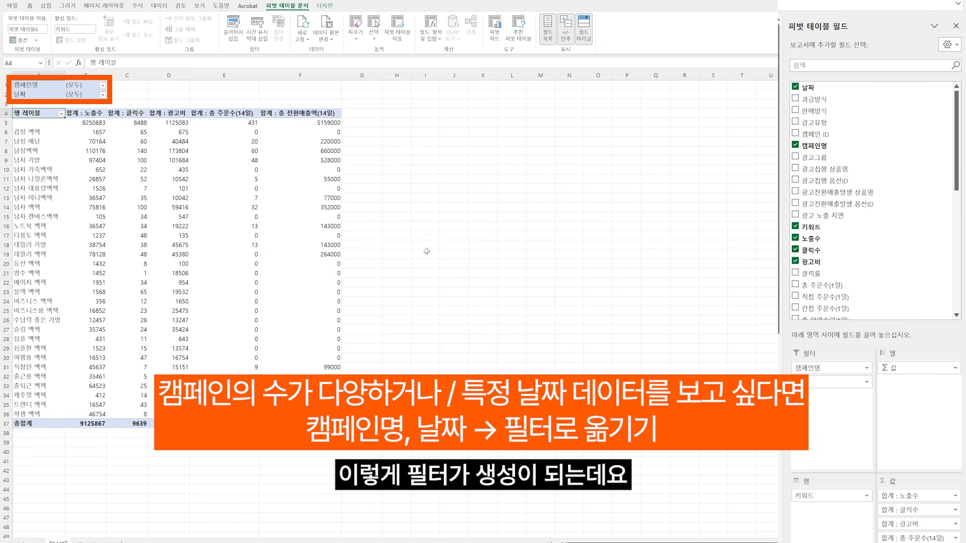
Step: Filter the pivot table's 캠페인명 to the 남성백팩 campaign
{"action": "left_click", "coordinate": [103, 87]}
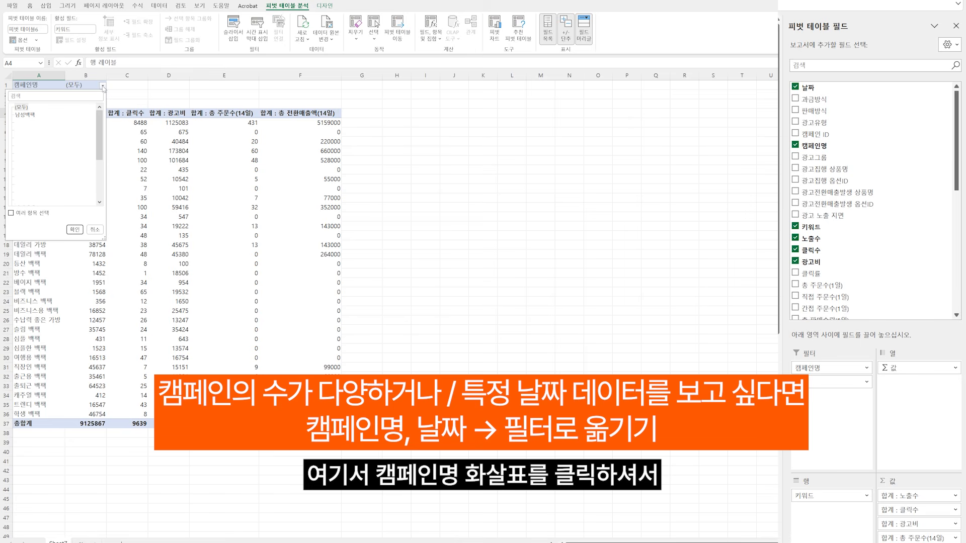
{"action": "left_click", "coordinate": [25, 115]}
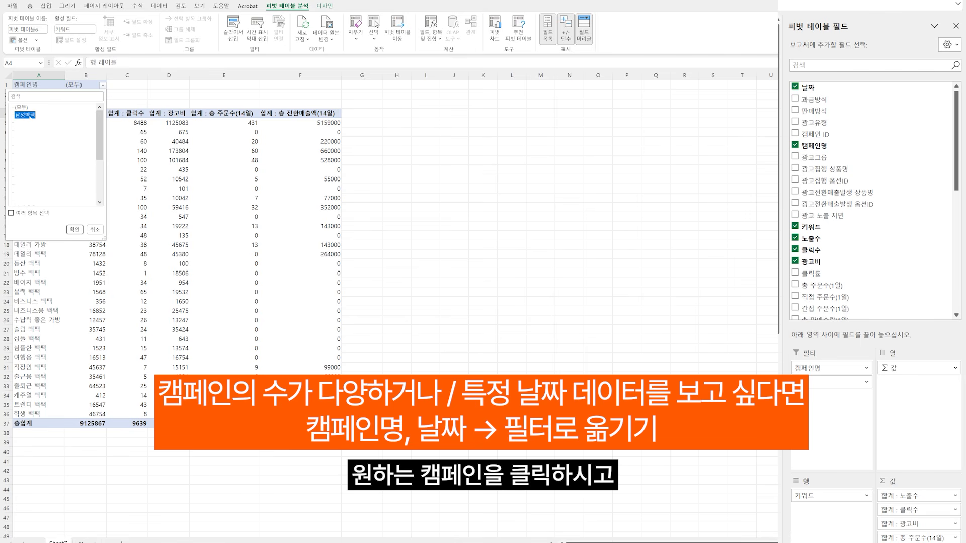
{"action": "left_click", "coordinate": [75, 230]}
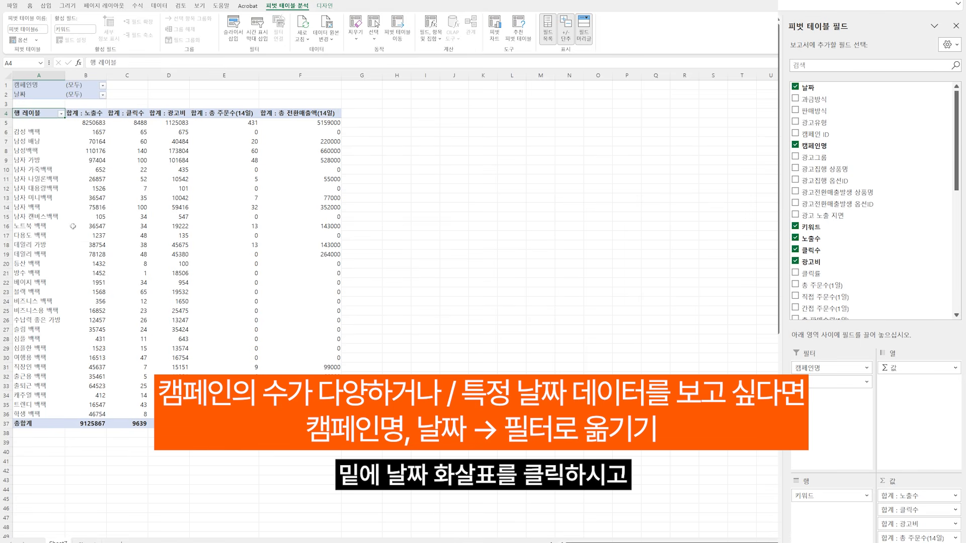
Step: Enable multiple-item selection in the pivot table's 날짜 filter, highlight the 20250610 entry and apply it with all dates checked
{"action": "left_click", "coordinate": [103, 95]}
{"action": "left_click", "coordinate": [19, 224]}
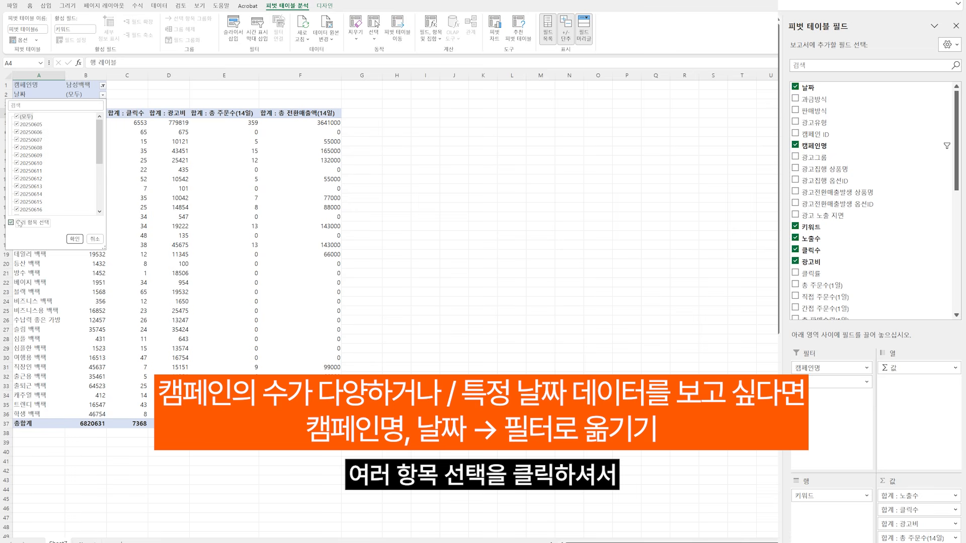
{"action": "left_click", "coordinate": [28, 163]}
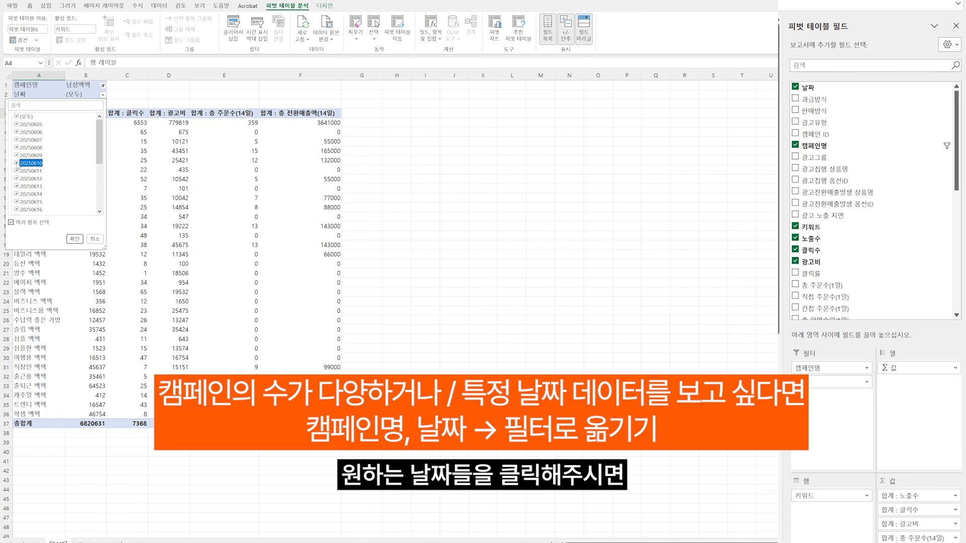
{"action": "left_click", "coordinate": [74, 240]}
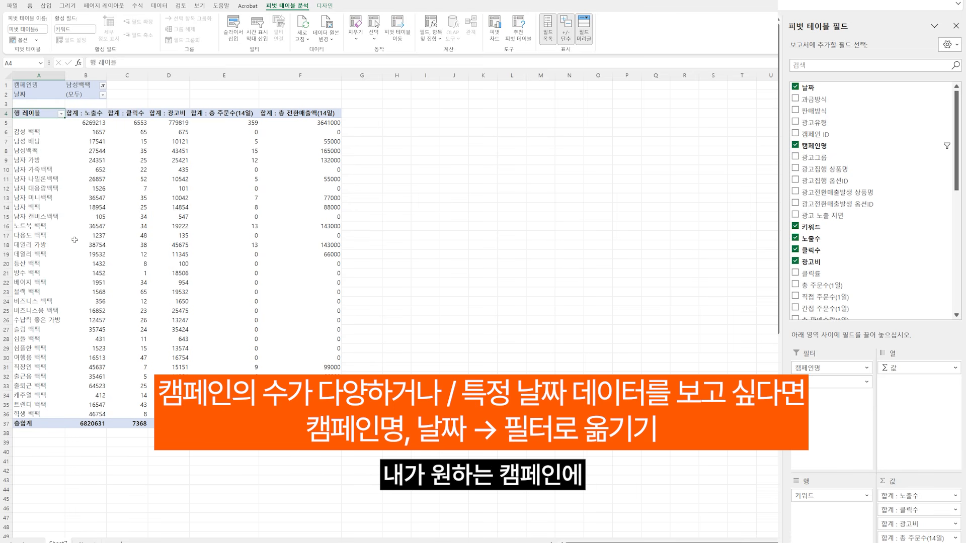
Step: Copy the whole pivot table and paste it as values into cell A1 of a new sheet
{"action": "left_click", "coordinate": [326, 277]}
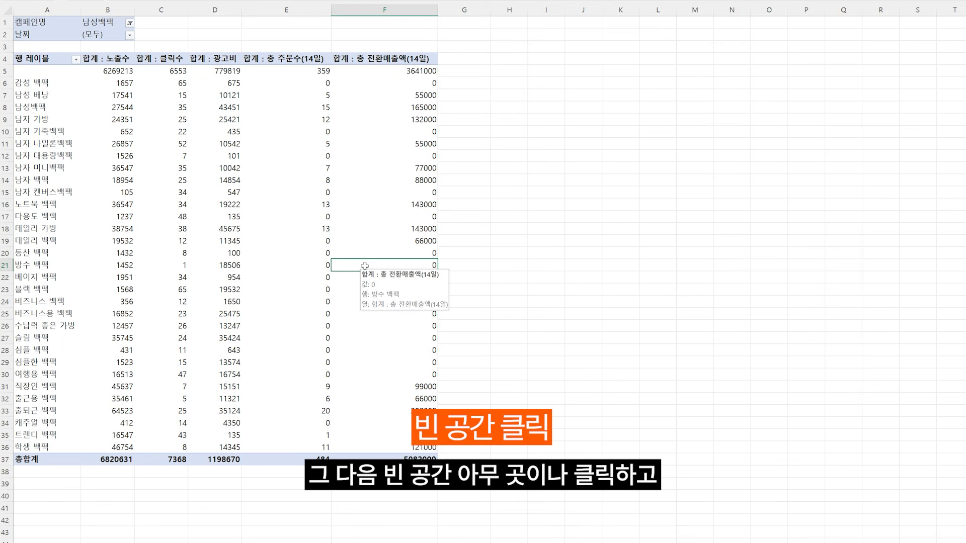
{"action": "key", "text": "ctrl+a"}
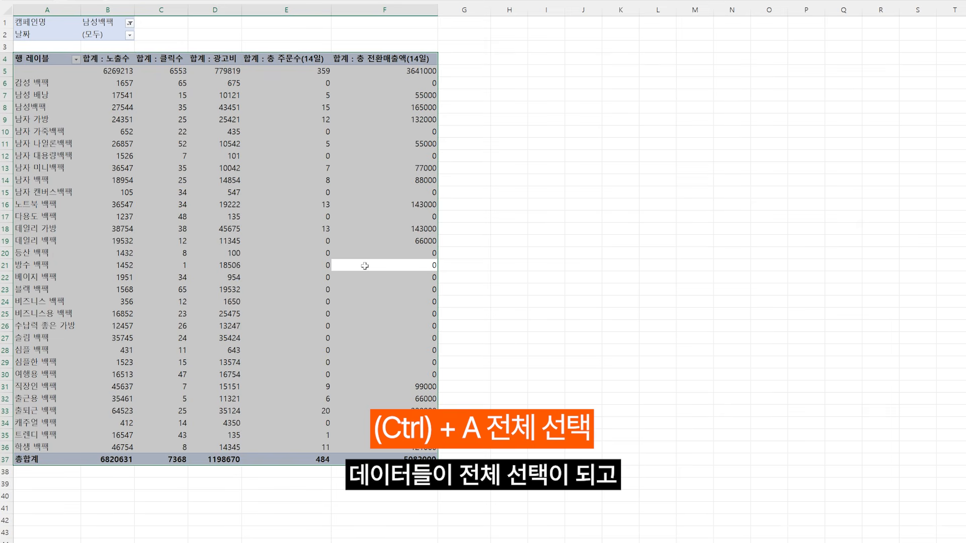
{"action": "key", "text": "ctrl+c"}
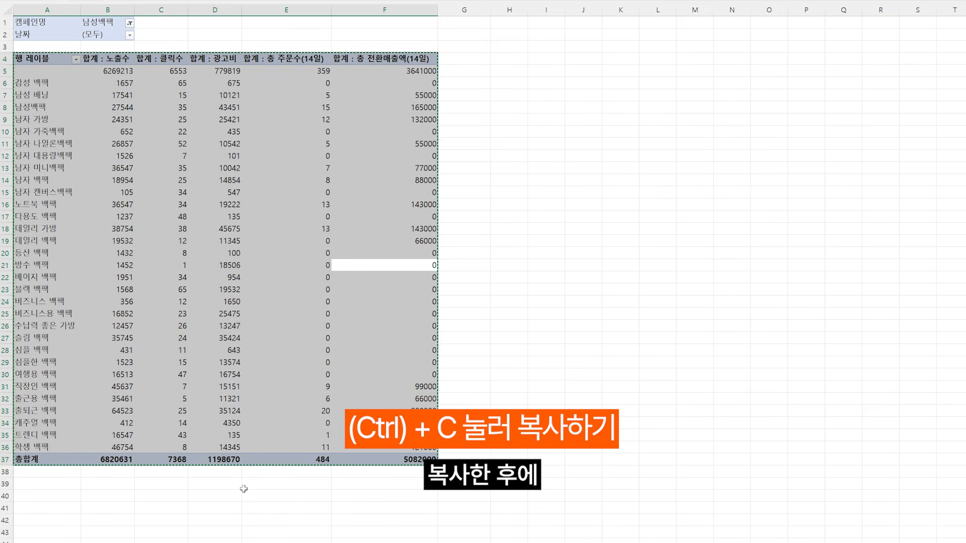
{"action": "left_click", "coordinate": [130, 536]}
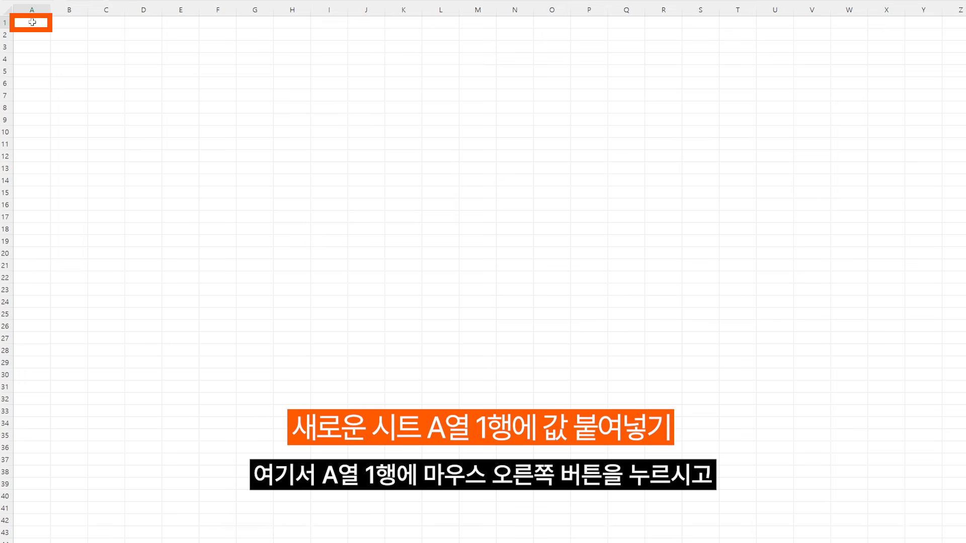
{"action": "right_click", "coordinate": [33, 22]}
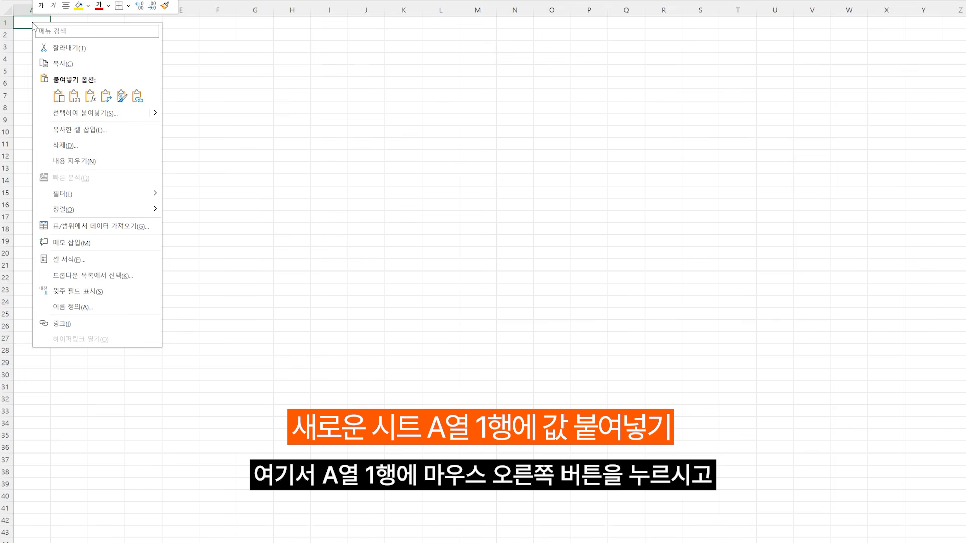
{"action": "left_click", "coordinate": [74, 96]}
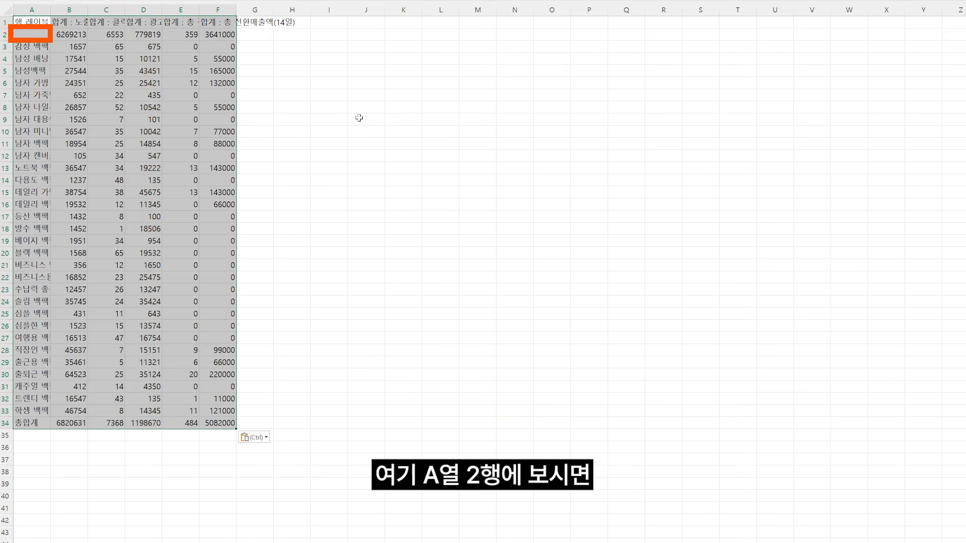
Step: Enter 비검색영역 as the missing keyword label in cell A2
{"action": "left_click", "coordinate": [29, 35]}
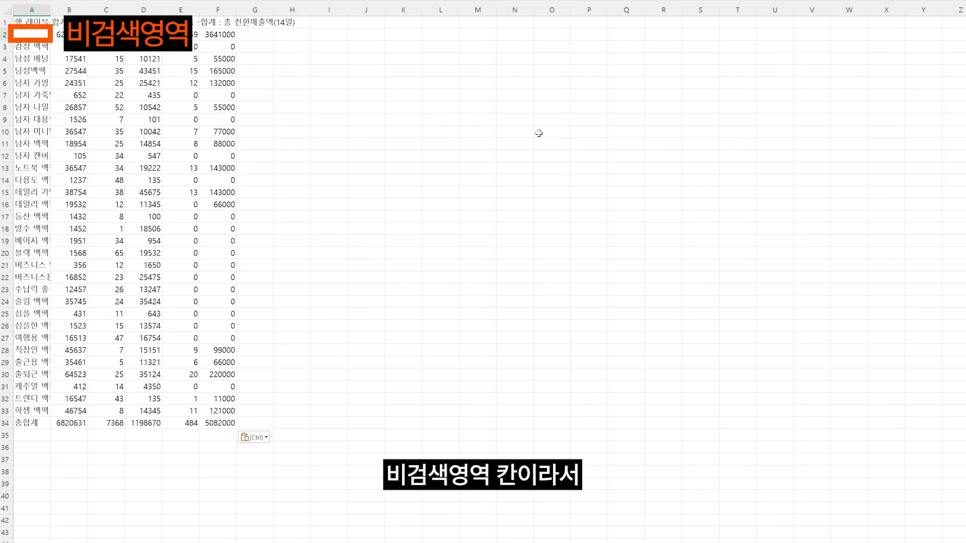
{"action": "type", "text": "비검색영"}
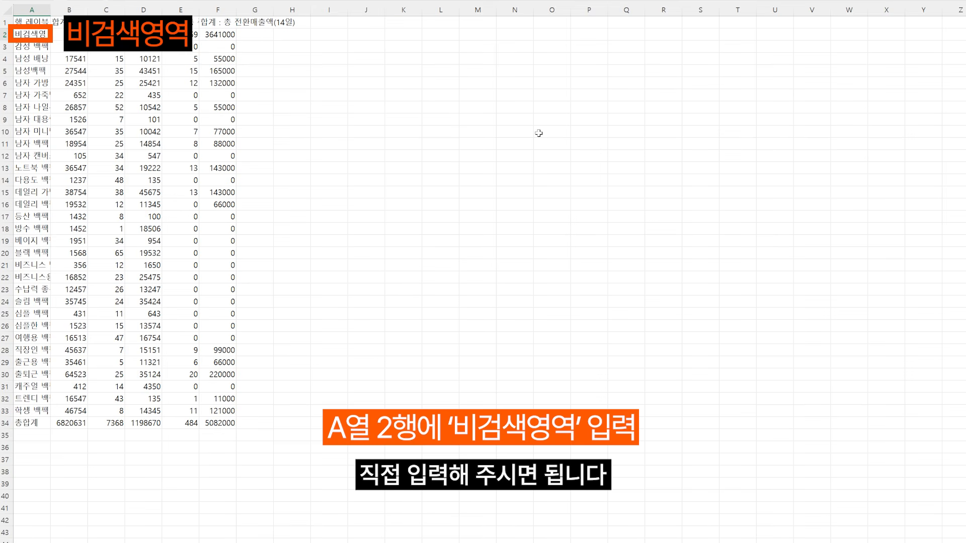
{"action": "left_click", "coordinate": [538, 133]}
Step: Sort the pasted table in descending order by the 총 전환매출액(14일) column, starting from header cell F1
{"action": "left_click", "coordinate": [221, 22]}
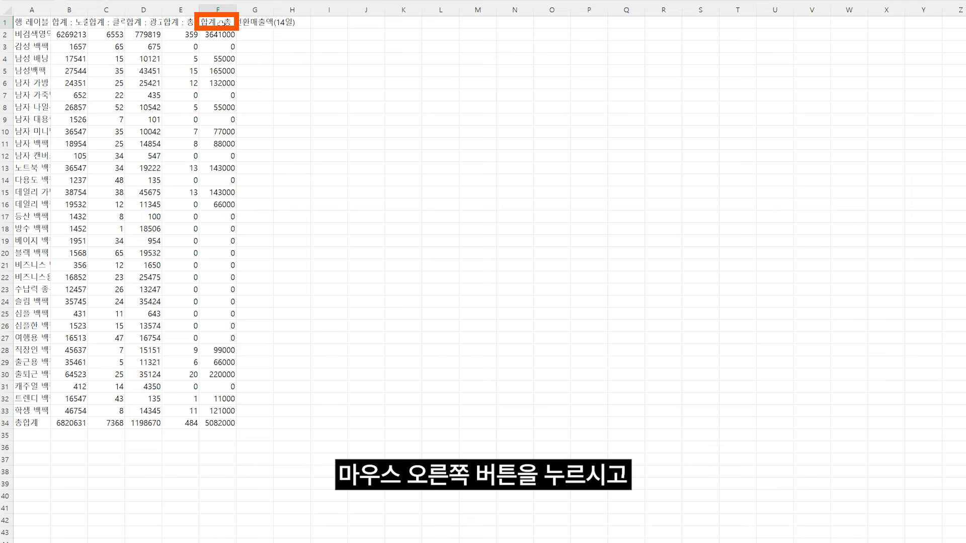
{"action": "right_click", "coordinate": [221, 22]}
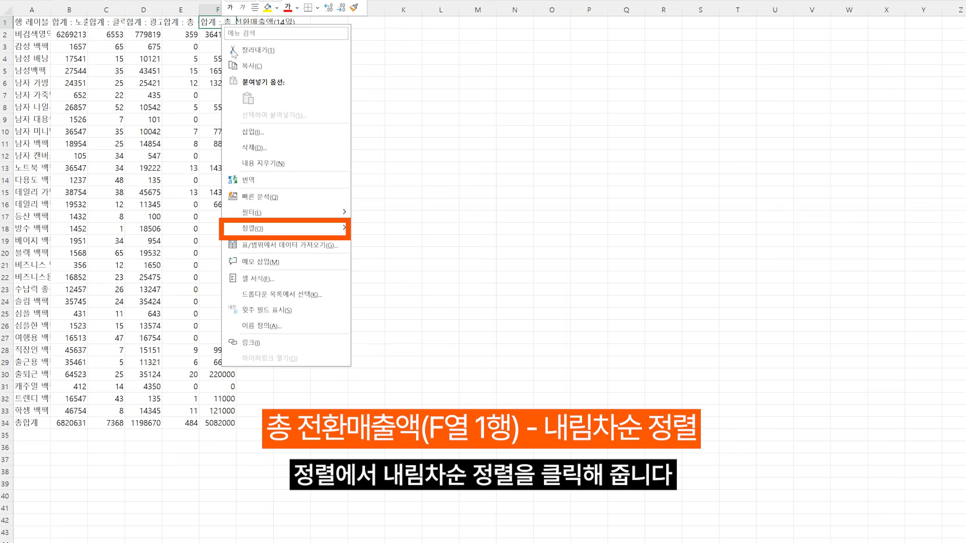
{"action": "mouse_move", "coordinate": [302, 228]}
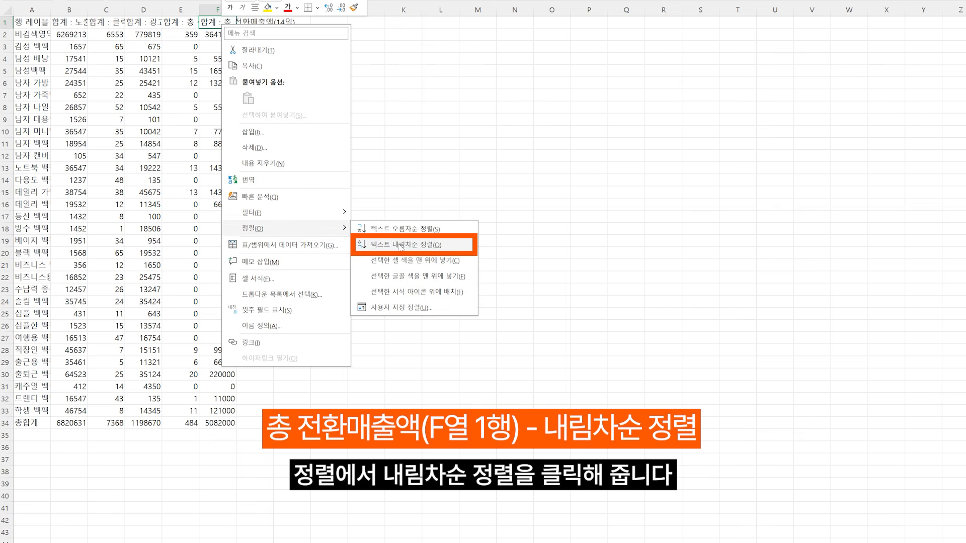
{"action": "left_click", "coordinate": [401, 246]}
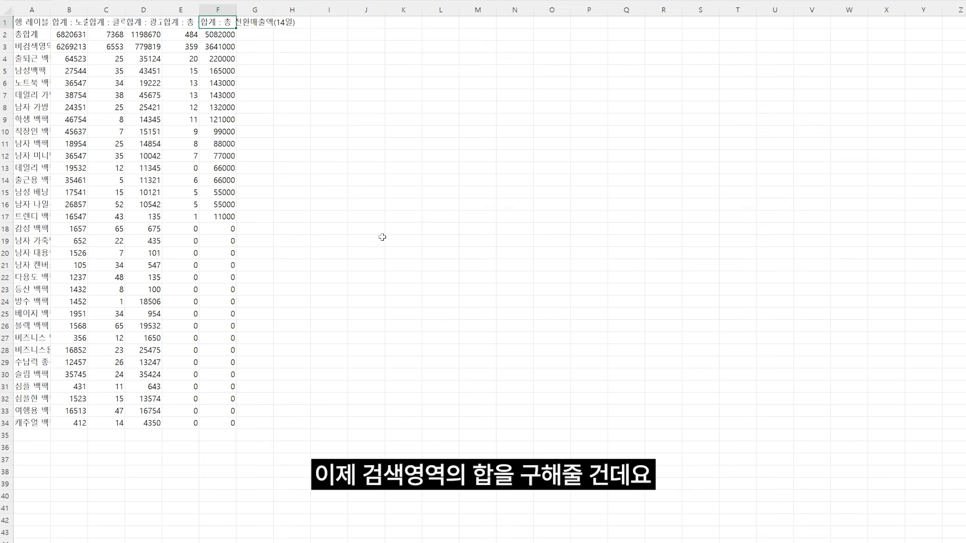
Step: Insert a blank row at row 4, below the 비검색영역 row, and label its cell A4 검색영역
{"action": "right_click", "coordinate": [5, 58]}
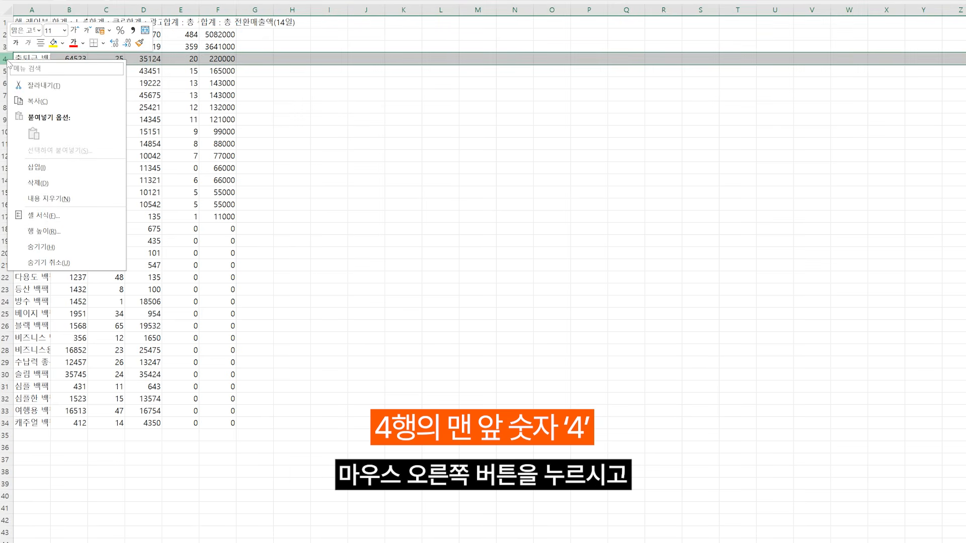
{"action": "left_click", "coordinate": [48, 167]}
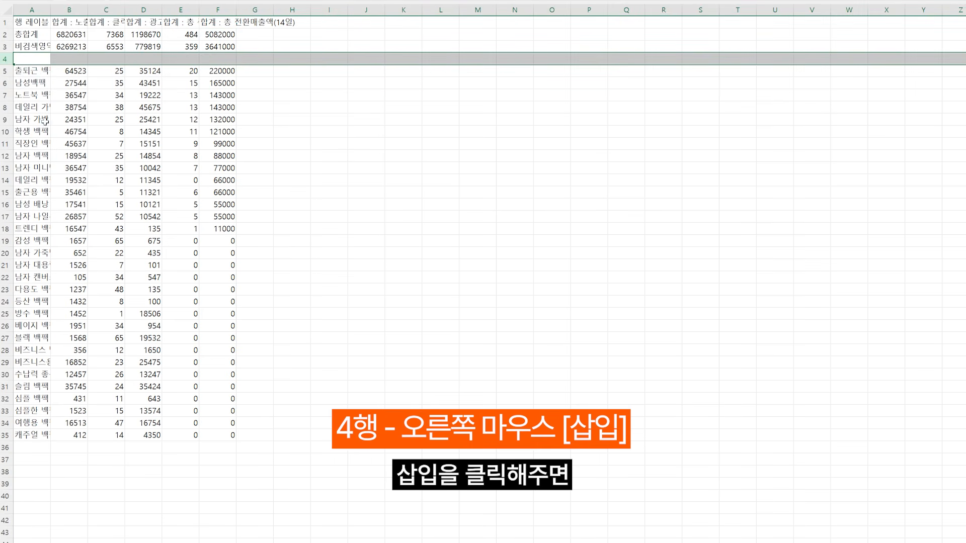
{"action": "left_click", "coordinate": [36, 59]}
{"action": "type", "text": "검색영역"}
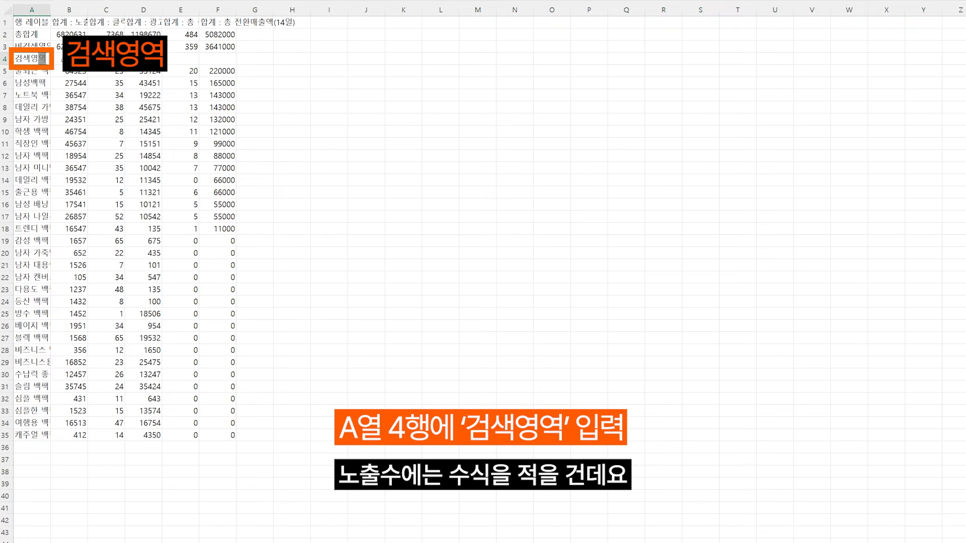
Step: Calculate the 검색영역 impressions in B4 with =B2-B3 and fill the formula across to F4
{"action": "key", "text": "Tab"}
{"action": "type", "text": "="}
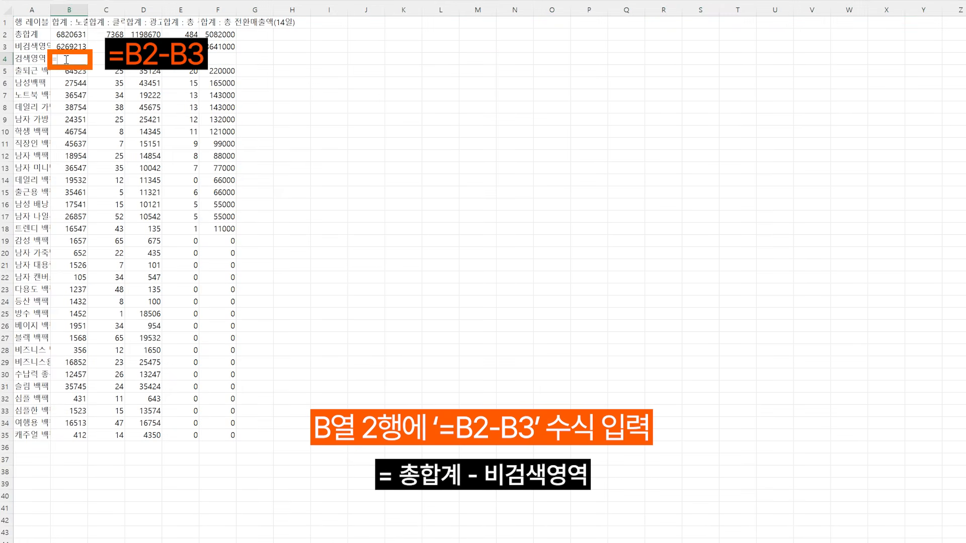
{"action": "left_click", "coordinate": [71, 35]}
{"action": "type", "text": "-"}
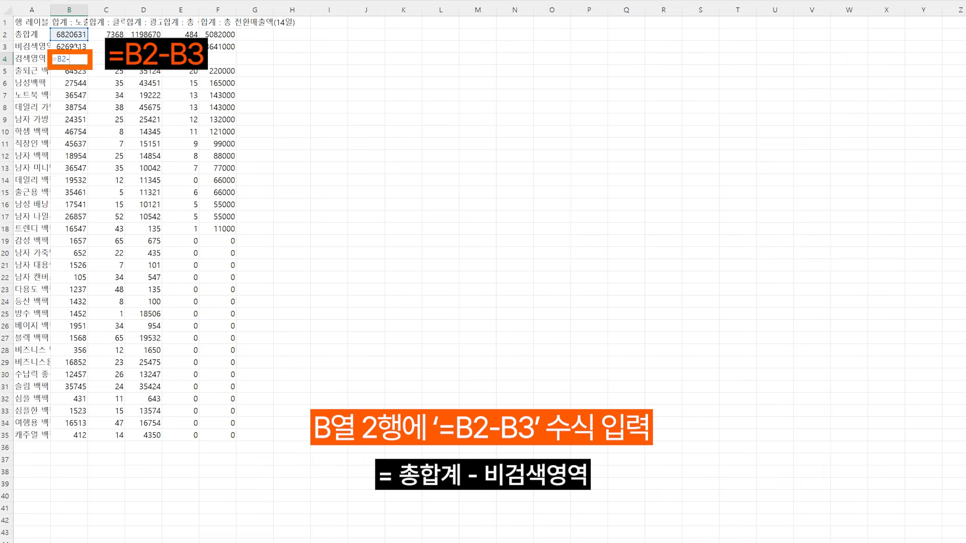
{"action": "left_click", "coordinate": [71, 46]}
{"action": "key", "text": "Return"}
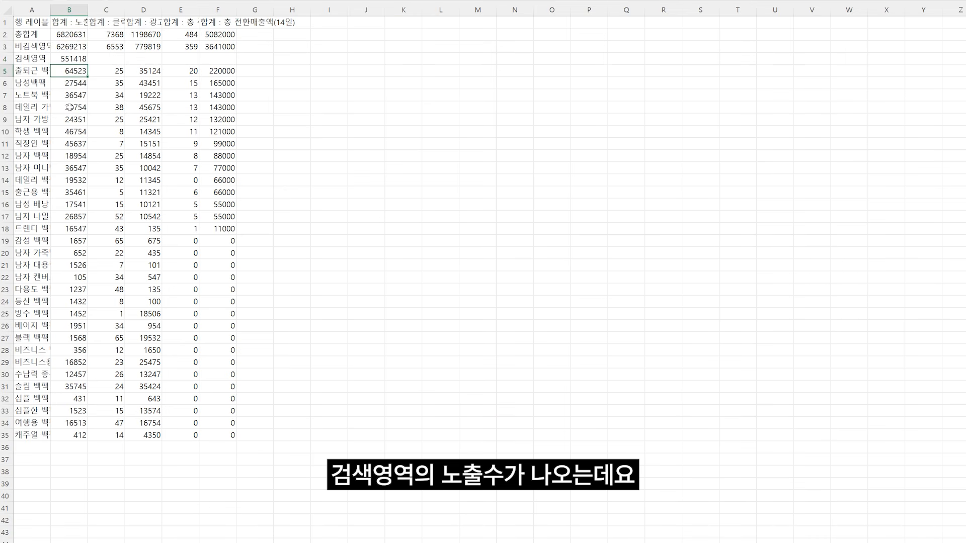
{"action": "left_click", "coordinate": [81, 59]}
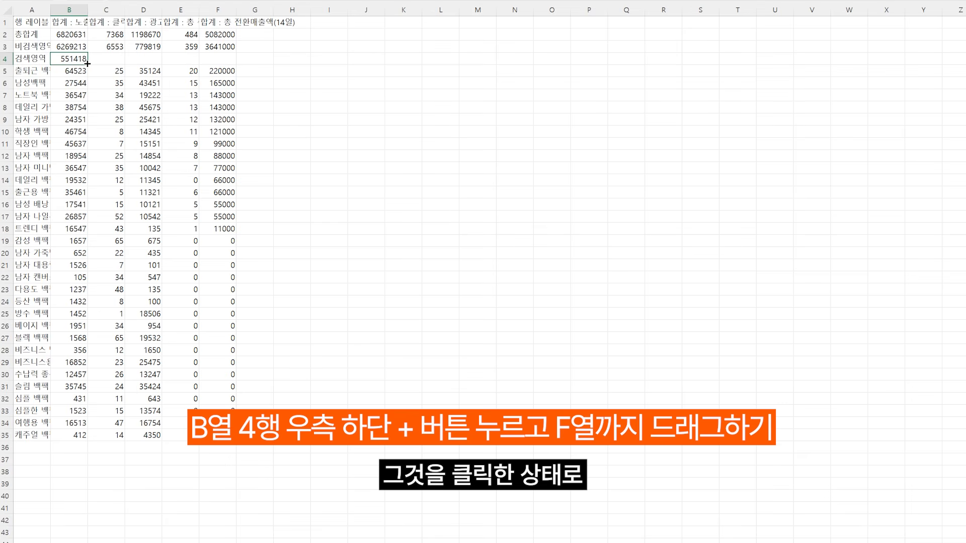
{"action": "left_click_drag", "start_coordinate": [88, 64], "coordinate": [230, 65]}
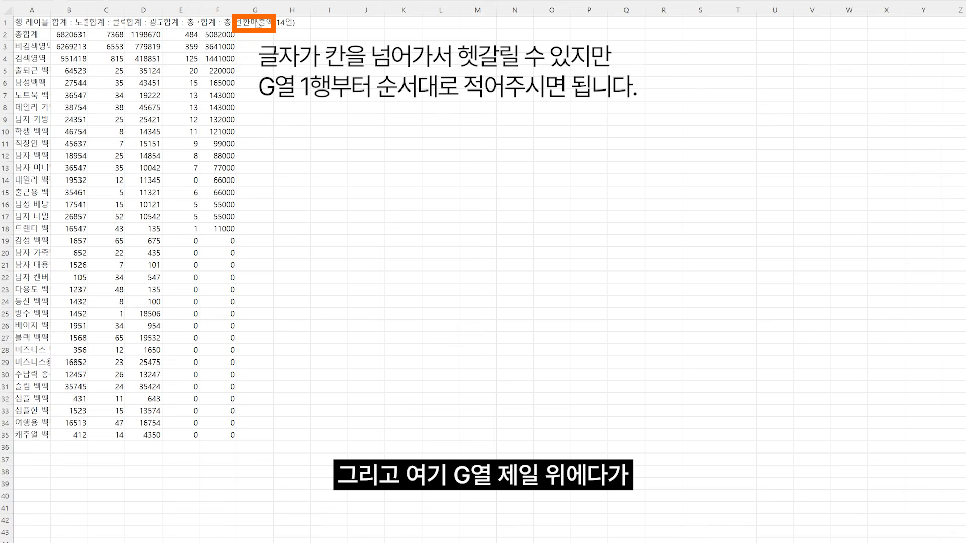
Step: Add the headers CPC(클릭당 광고비), ROAS(광고수익률), CVR(전환율), 광고비 비율 and 매출 비율 in cells G1 to K1
{"action": "left_click", "coordinate": [257, 24]}
{"action": "key", "text": "ctrl+v"}
{"action": "left_click", "coordinate": [291, 23]}
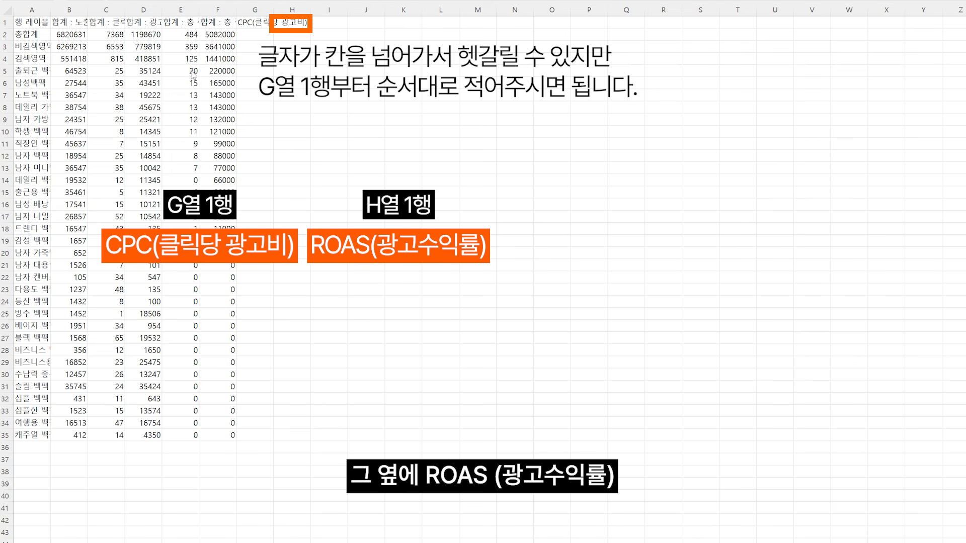
{"action": "left_click", "coordinate": [292, 23]}
{"action": "key", "text": "ctrl+v"}
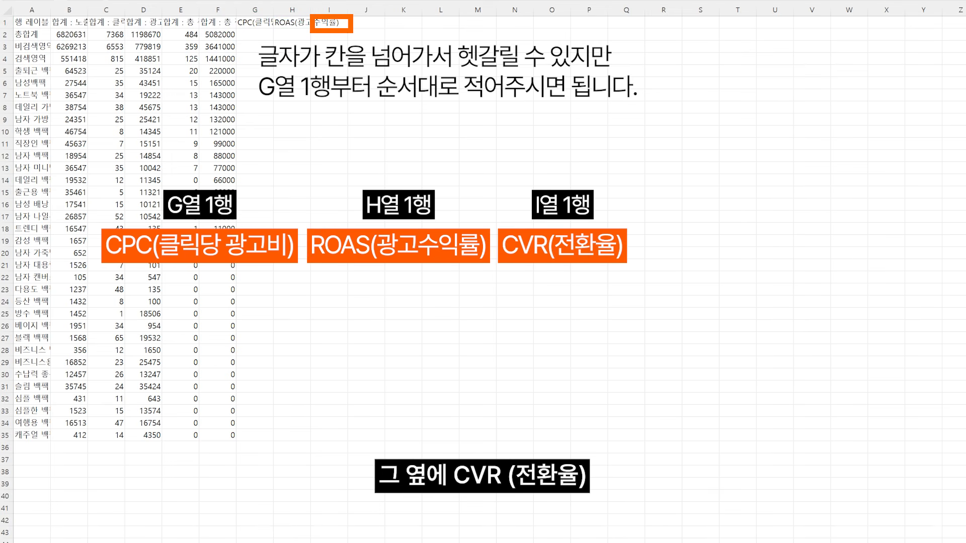
{"action": "left_click", "coordinate": [329, 23]}
{"action": "key", "text": "ctrl+v"}
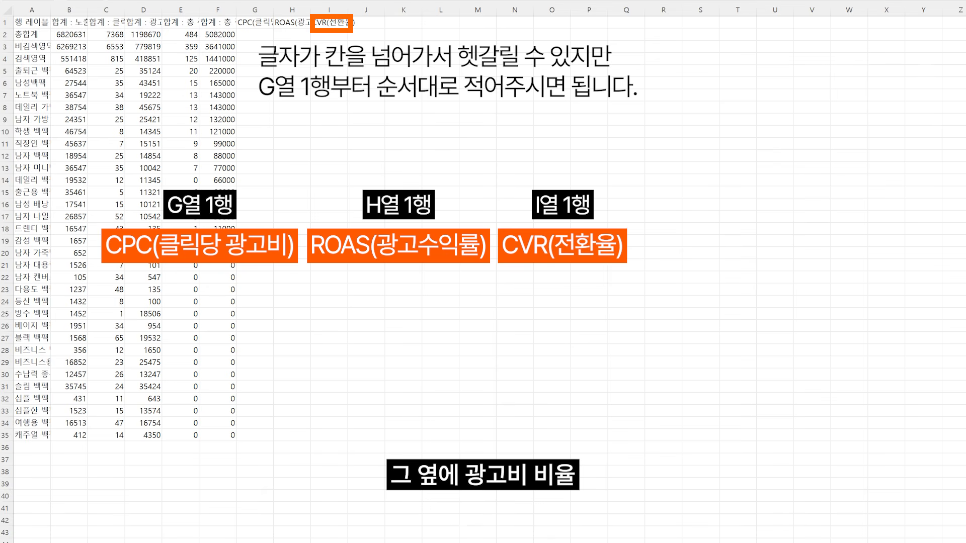
{"action": "left_click", "coordinate": [365, 23]}
{"action": "key", "text": "ctrl+v"}
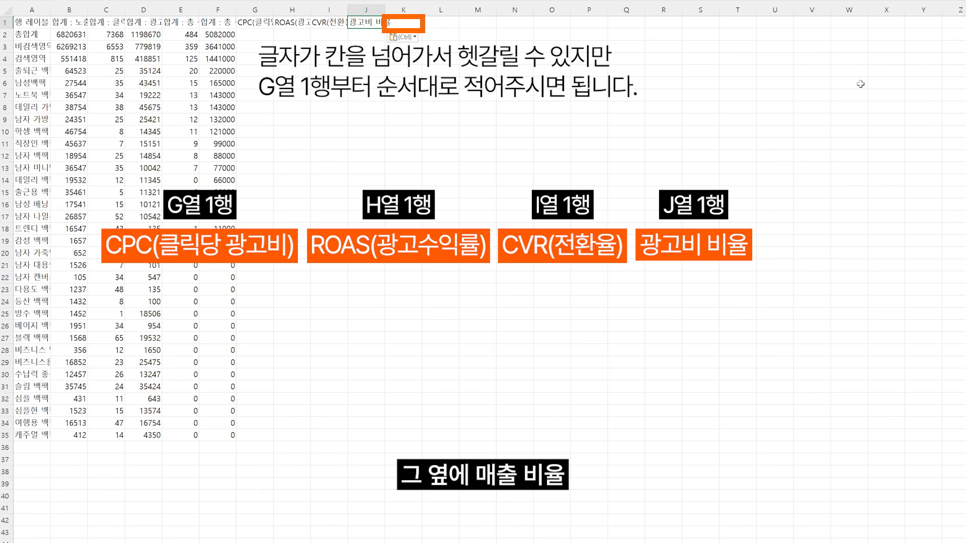
{"action": "left_click", "coordinate": [390, 23]}
{"action": "key", "text": "ctrl+v"}
Step: Auto-fit the widths of columns A to K to their contents and clear the column selection
{"action": "left_click", "coordinate": [32, 9]}
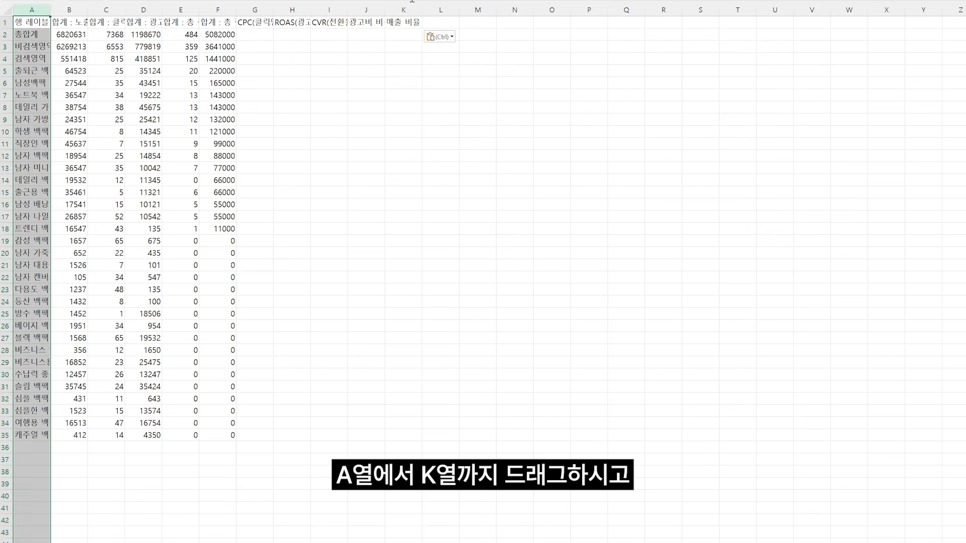
{"action": "left_click_drag", "start_coordinate": [31, 10], "coordinate": [405, 7]}
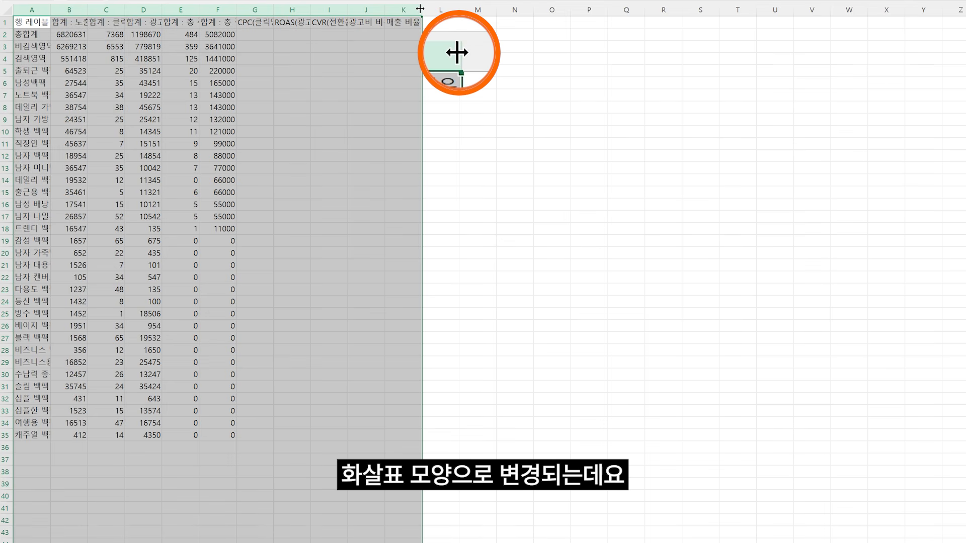
{"action": "double_click", "coordinate": [420, 9]}
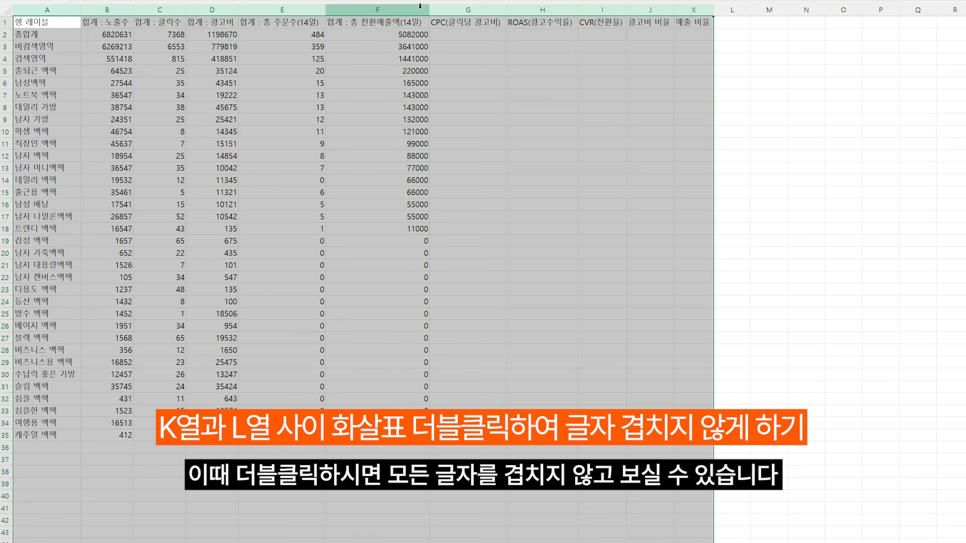
{"action": "left_click", "coordinate": [528, 157]}
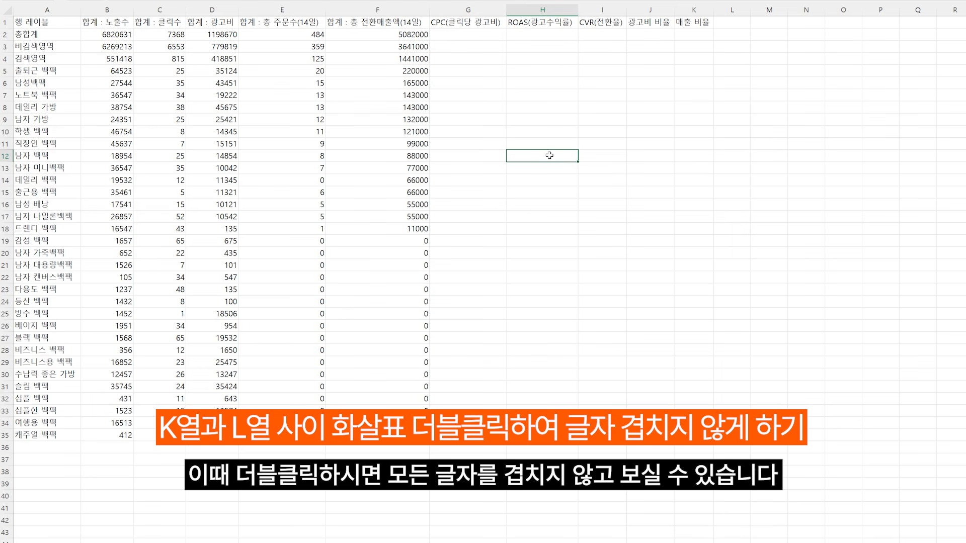
{"action": "left_click", "coordinate": [602, 83]}
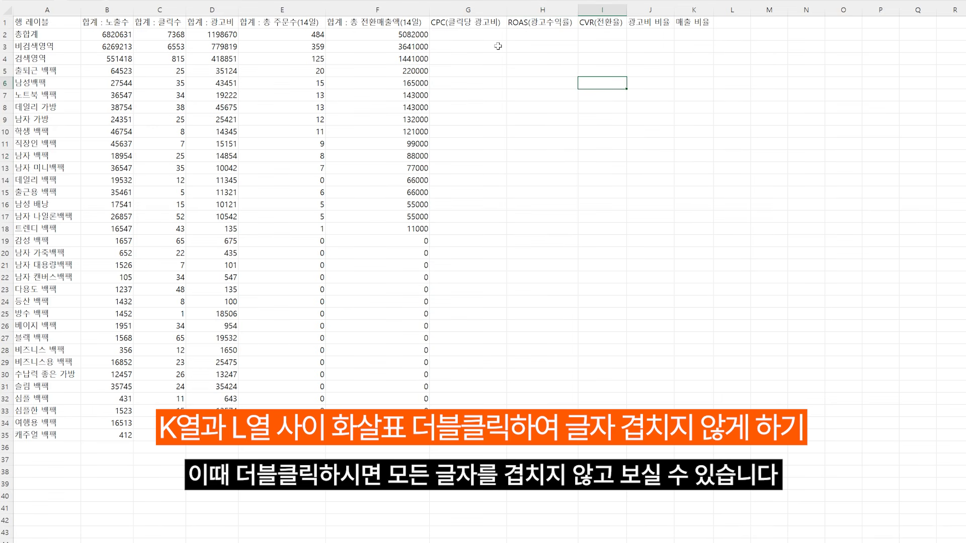
Step: Calculate the 총합계 row's CPC in G2 as ad cost divided by clicks, =D2/C2
{"action": "left_click", "coordinate": [496, 33]}
{"action": "type", "text": "="}
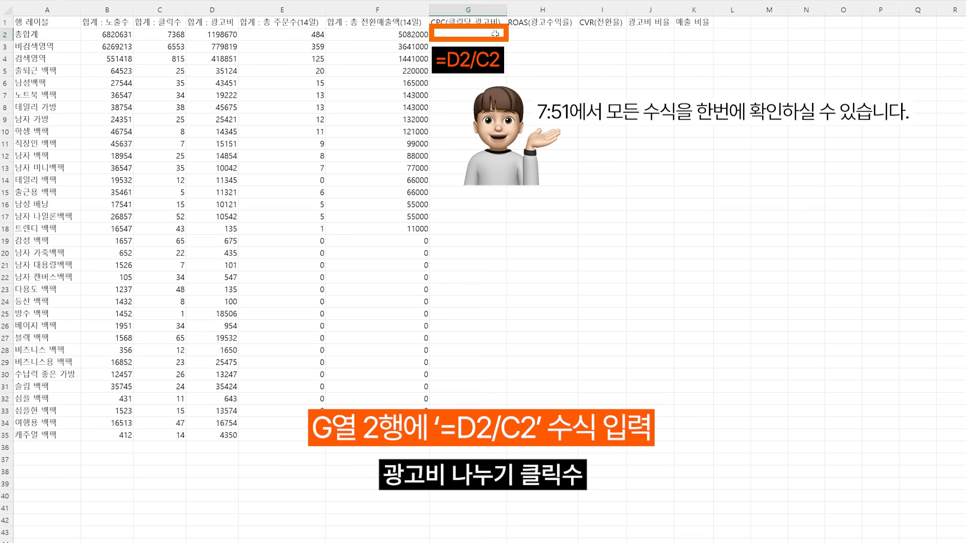
{"action": "left_click", "coordinate": [200, 33]}
{"action": "type", "text": "/"}
{"action": "left_click", "coordinate": [162, 34]}
{"action": "key", "text": "Tab"}
Step: Calculate the 총합계 row's ROAS in H2 as conversion sales divided by ad cost, =F2/D2
{"action": "type", "text": "="}
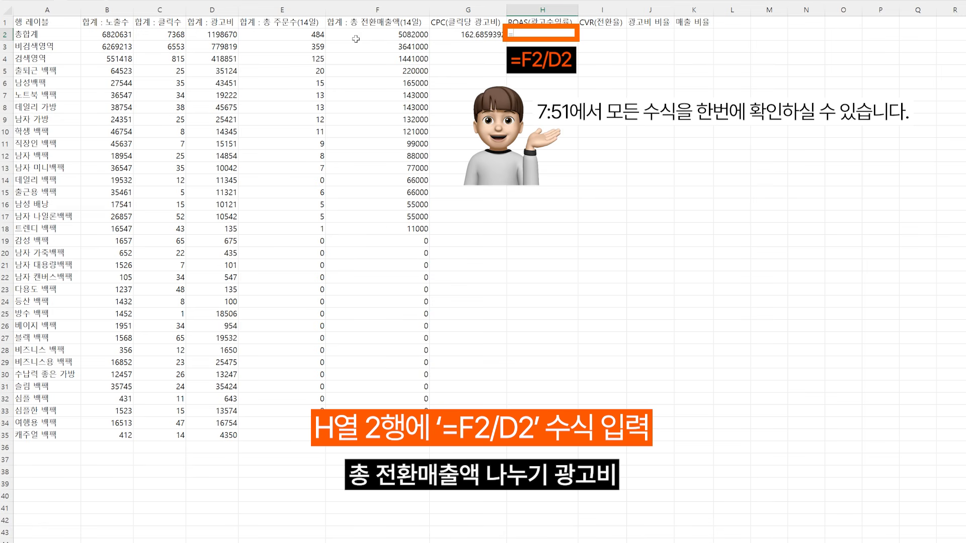
{"action": "left_click", "coordinate": [356, 37]}
{"action": "type", "text": "/"}
{"action": "left_click", "coordinate": [197, 35]}
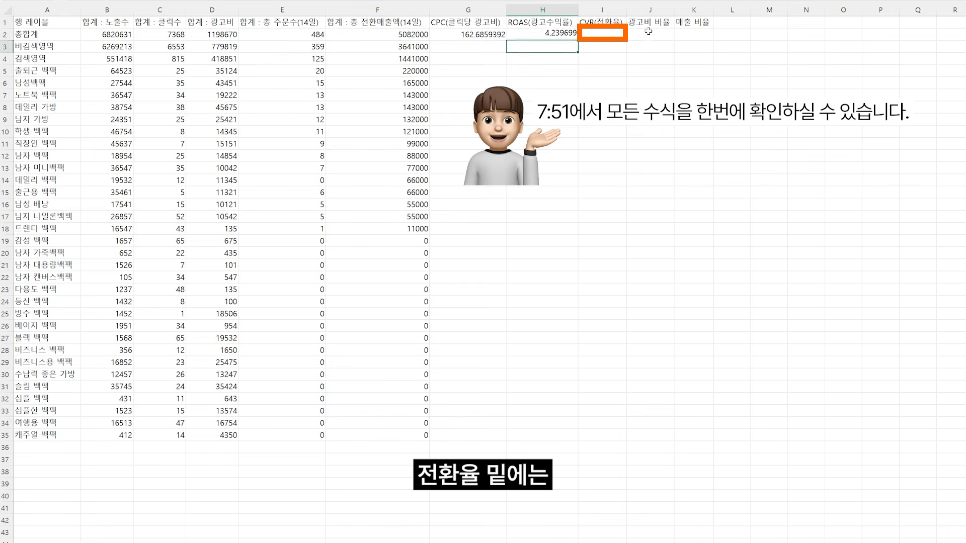
{"action": "key", "text": "Tab"}
Step: Calculate the 총합계 row's CVR in I2 as total orders divided by clicks, =E2/C2
{"action": "type", "text": "="}
{"action": "left_click", "coordinate": [293, 36]}
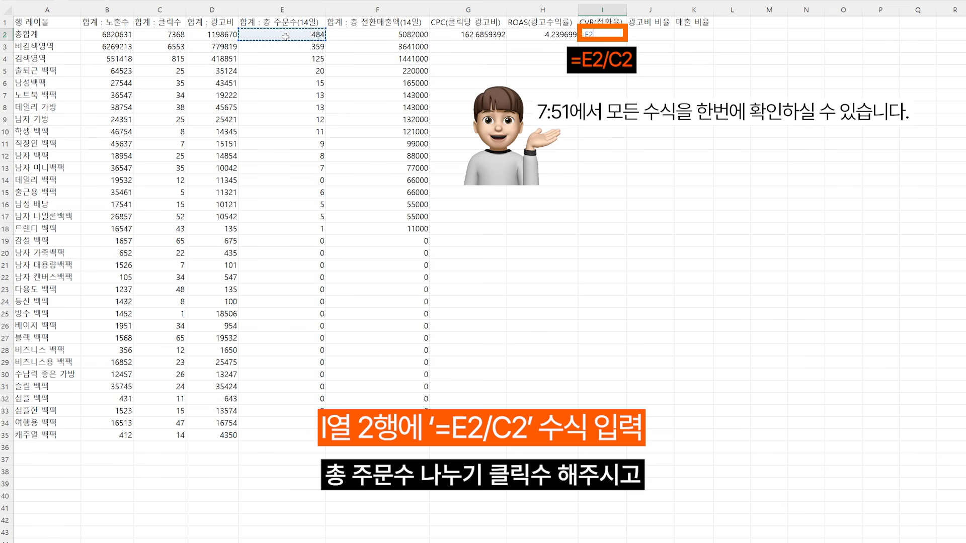
{"action": "type", "text": "/"}
{"action": "left_click", "coordinate": [172, 34]}
{"action": "key", "text": "Tab"}
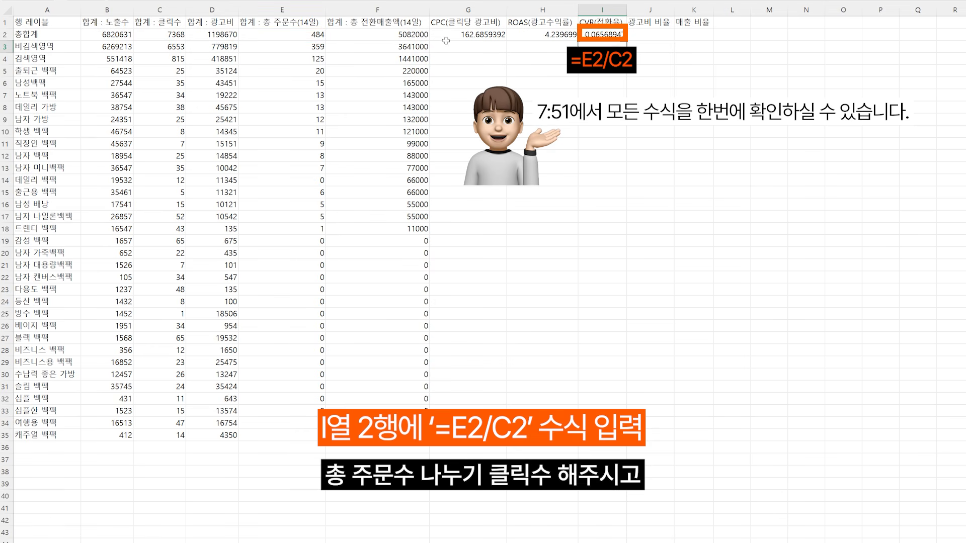
Step: Calculate the 비검색영역 share of ad cost in J3 with =D3/D2
{"action": "left_click", "coordinate": [642, 46]}
{"action": "type", "text": "="}
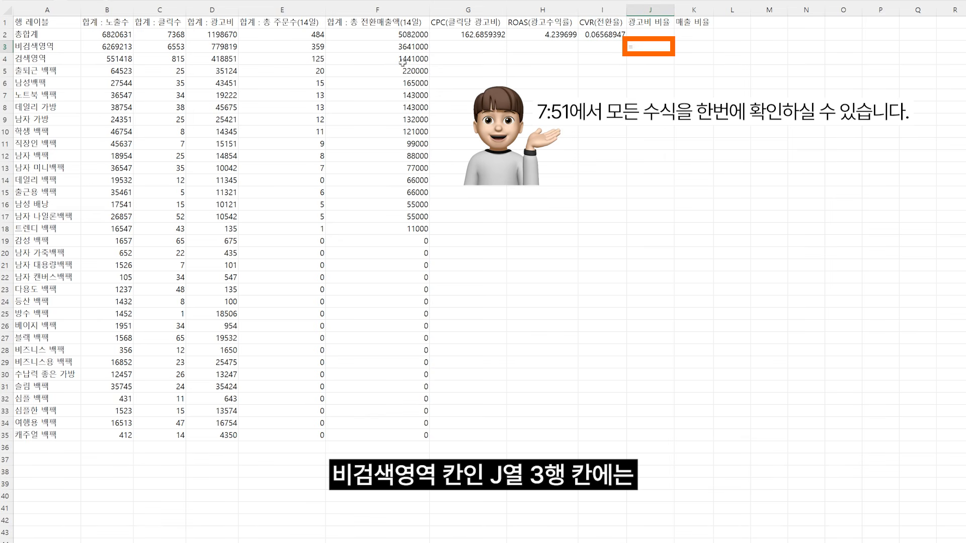
{"action": "left_click", "coordinate": [223, 48]}
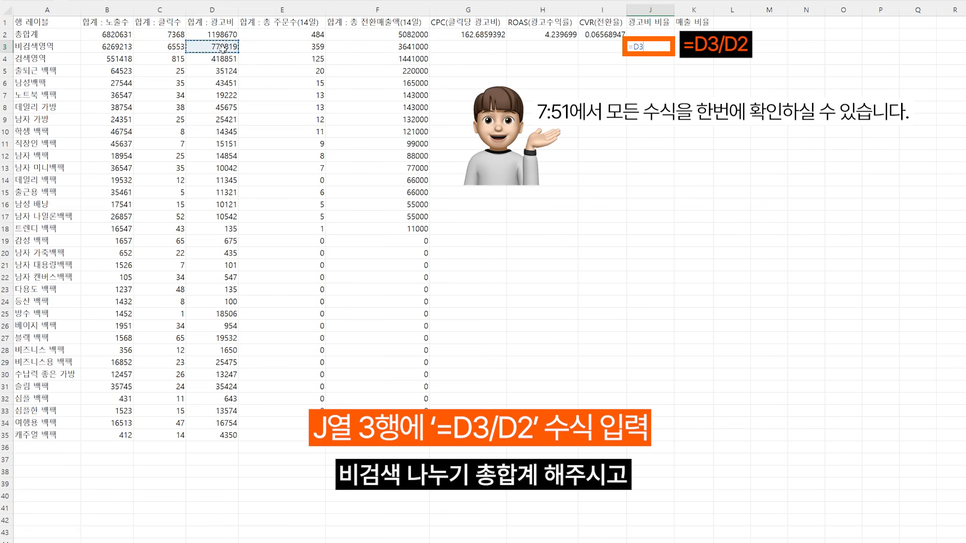
{"action": "type", "text": "/"}
{"action": "left_click", "coordinate": [223, 34]}
{"action": "key", "text": "Return"}
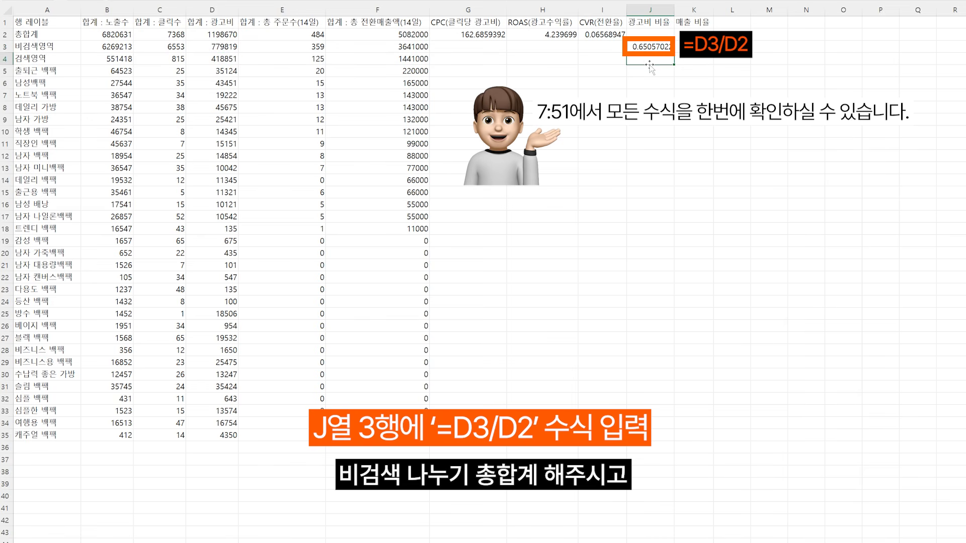
Step: Calculate the 검색영역 share of ad cost in J4 with =D4/D2
{"action": "type", "text": "="}
{"action": "left_click", "coordinate": [225, 59]}
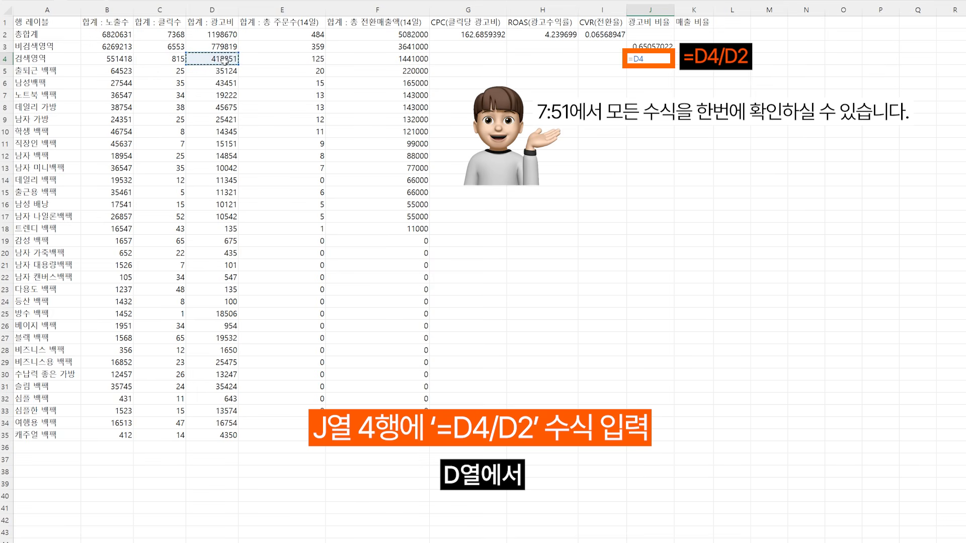
{"action": "type", "text": "/"}
{"action": "left_click", "coordinate": [224, 35]}
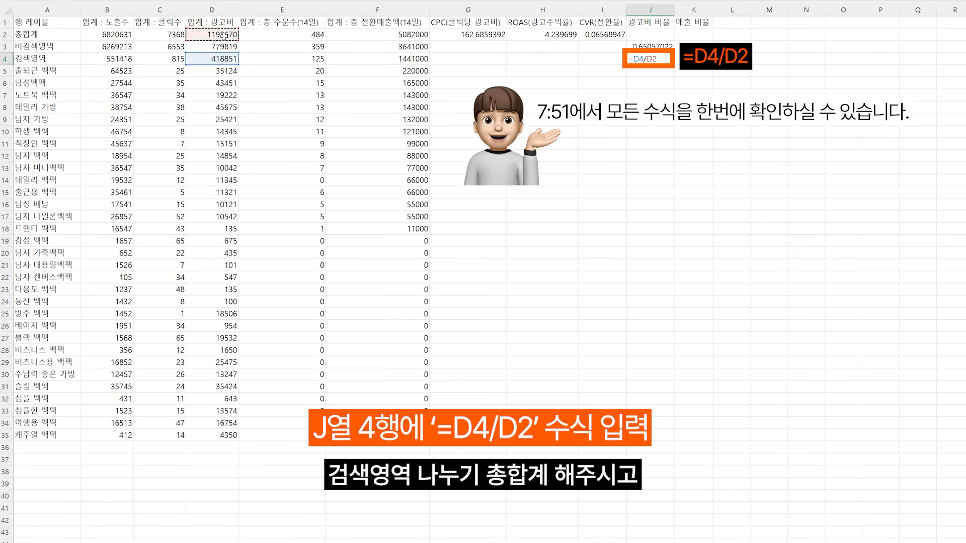
{"action": "key", "text": "Return"}
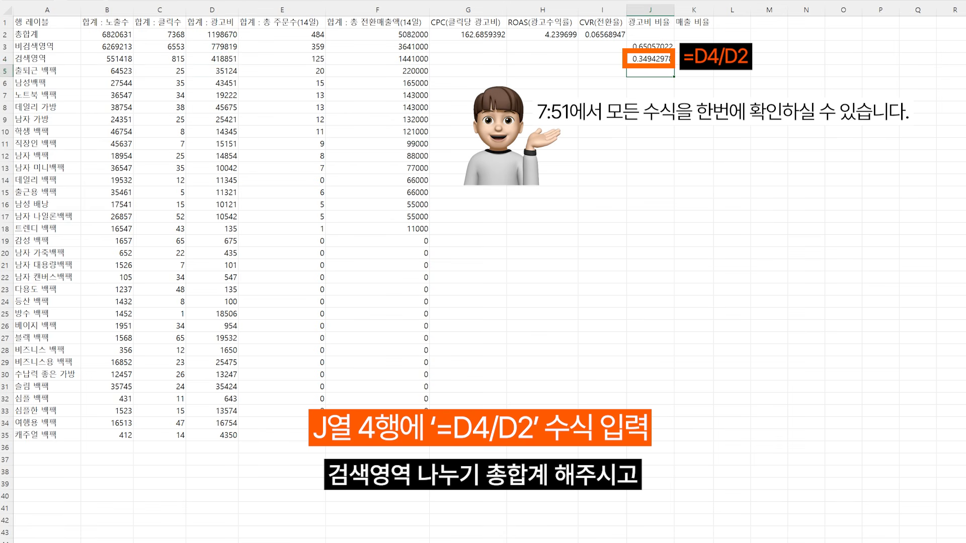
Step: Calculate the 비검색영역 share of conversion sales in K3 with =F3/F2
{"action": "left_click", "coordinate": [694, 47]}
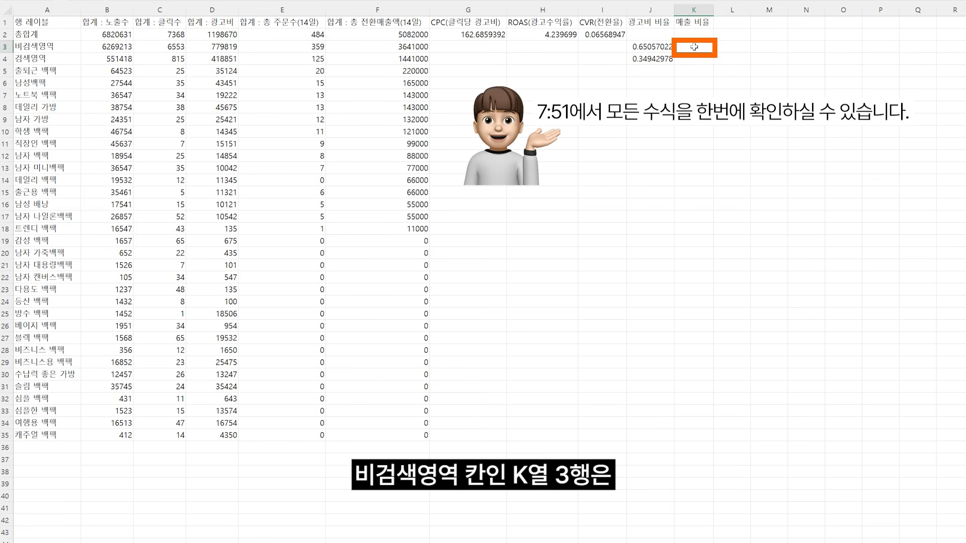
{"action": "type", "text": "="}
{"action": "left_click", "coordinate": [391, 47]}
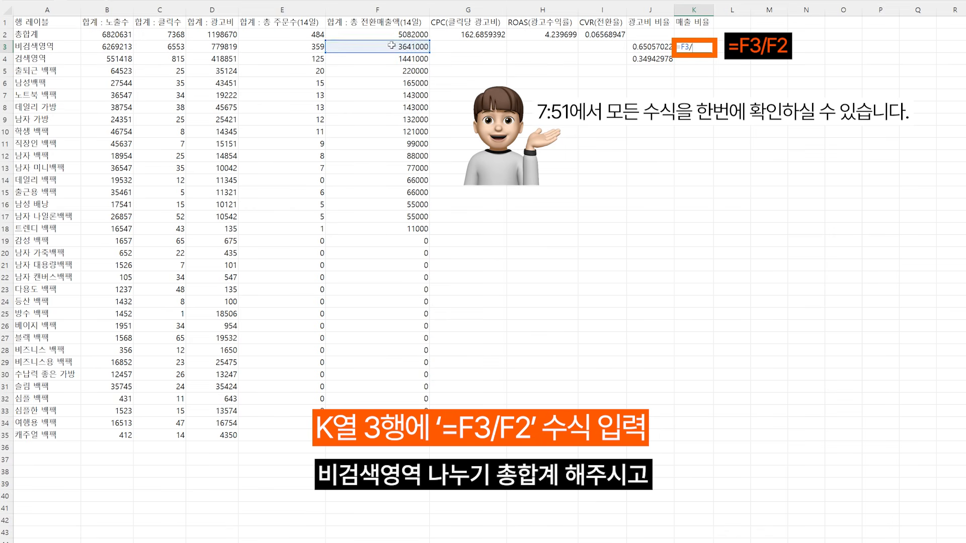
{"action": "type", "text": "/"}
{"action": "left_click", "coordinate": [394, 35]}
{"action": "key", "text": "Return"}
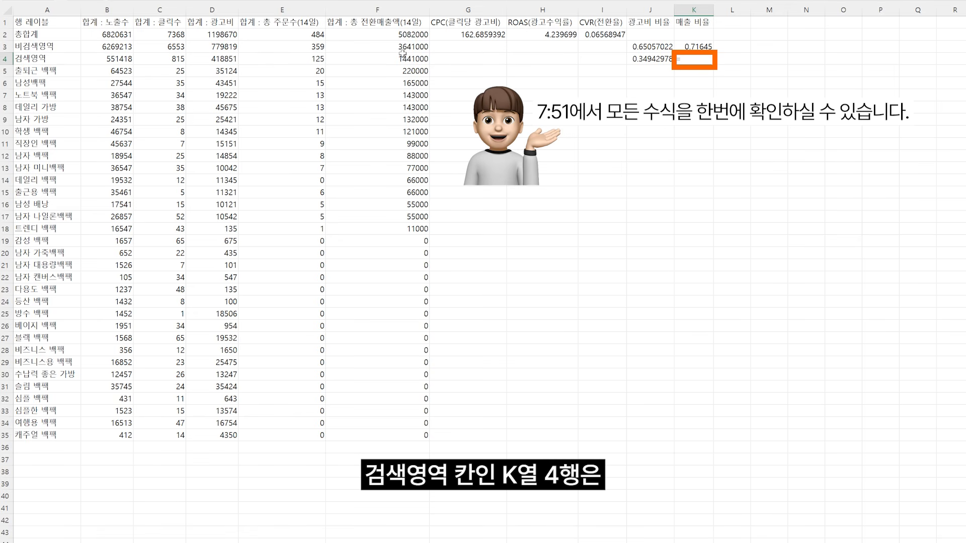
Step: Calculate the 검색영역 share of conversion sales in K4 with =F4/F2
{"action": "type", "text": "="}
{"action": "left_click", "coordinate": [403, 59]}
{"action": "type", "text": "/"}
{"action": "left_click", "coordinate": [406, 36]}
{"action": "key", "text": "Return"}
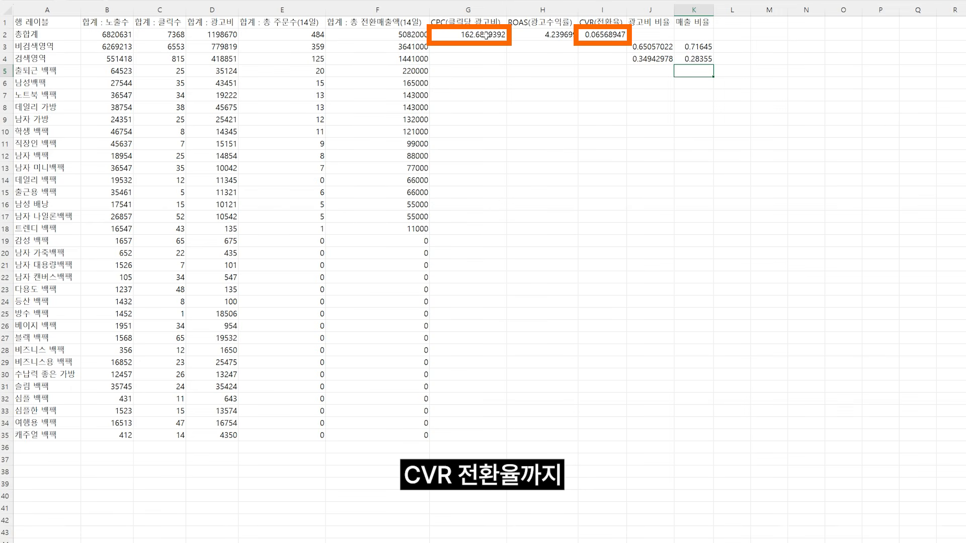
Step: Fill the CPC, ROAS and CVR formulas from G2:I2 down through row 35
{"action": "left_click_drag", "start_coordinate": [486, 35], "coordinate": [607, 35]}
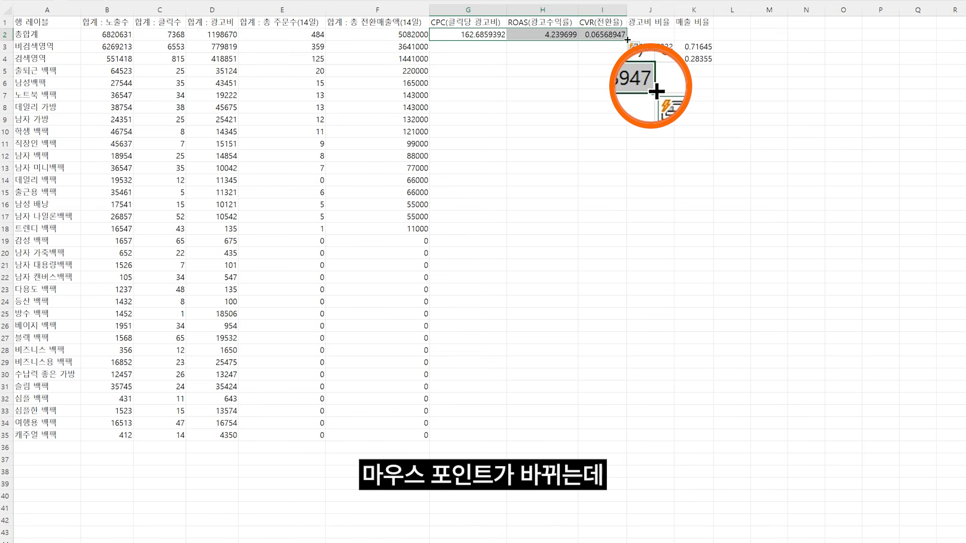
{"action": "double_click", "coordinate": [627, 40]}
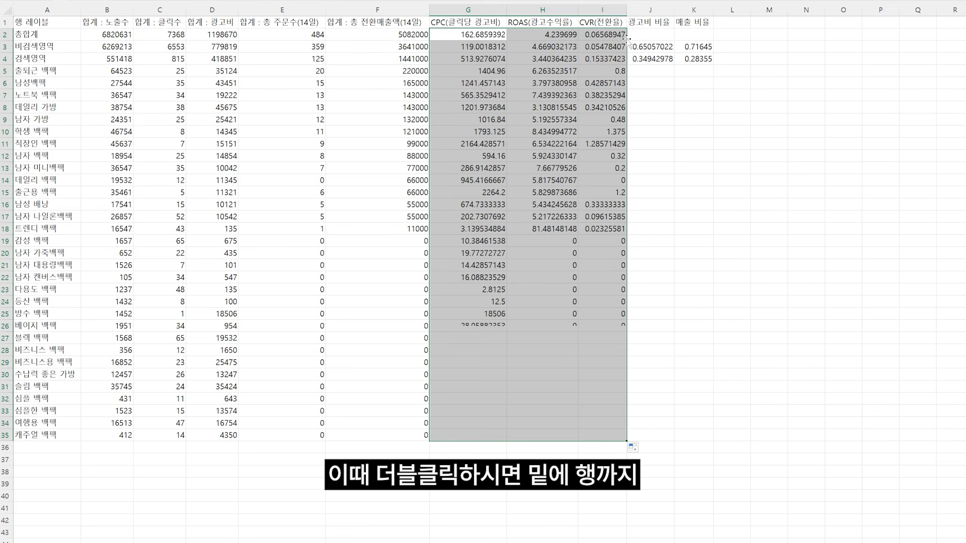
{"action": "left_click", "coordinate": [673, 133]}
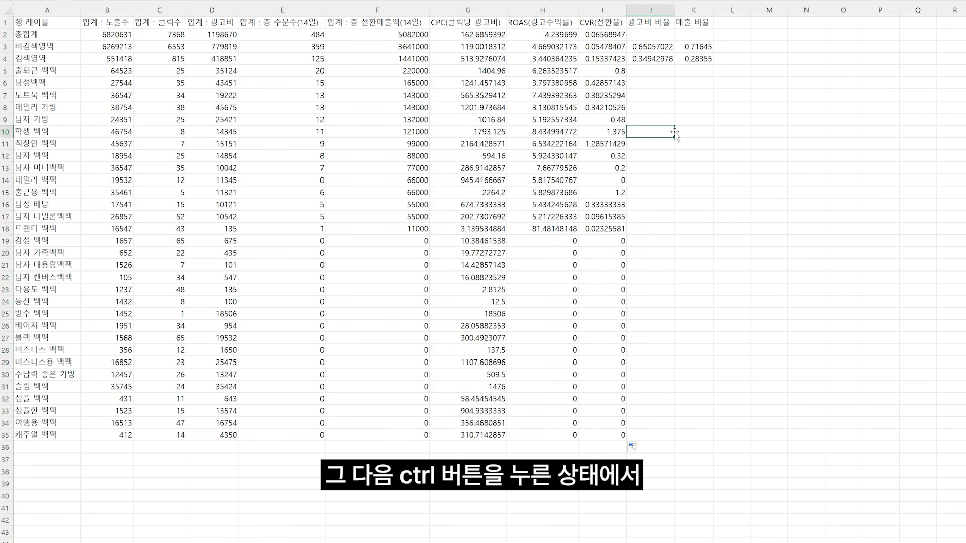
Step: Apply the custom number format #,##0원 to the ad cost, 14-day conversion sales and CPC columns (D, F and G)
{"action": "left_click", "coordinate": [212, 10]}
{"action": "left_click", "coordinate": [349, 7], "text": "ctrl"}
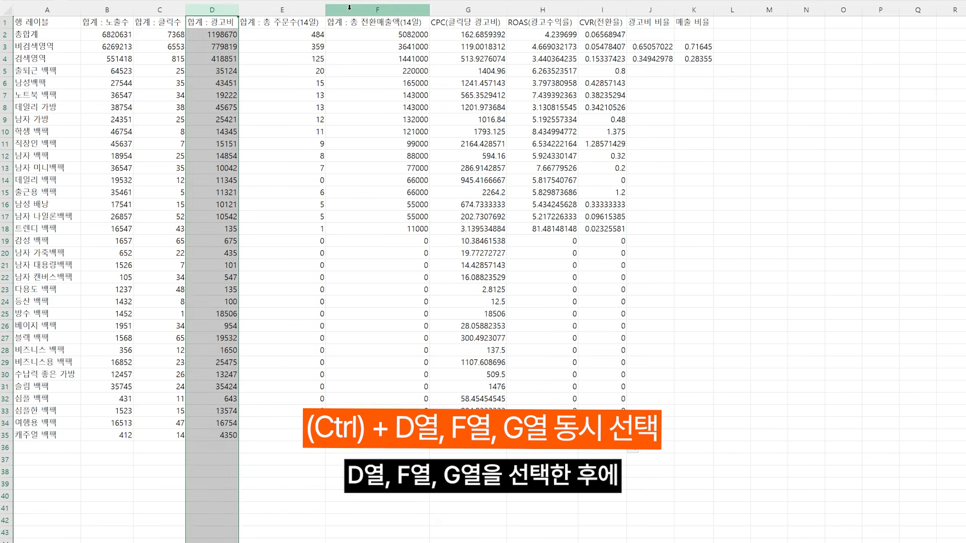
{"action": "left_click", "coordinate": [468, 10], "text": "ctrl"}
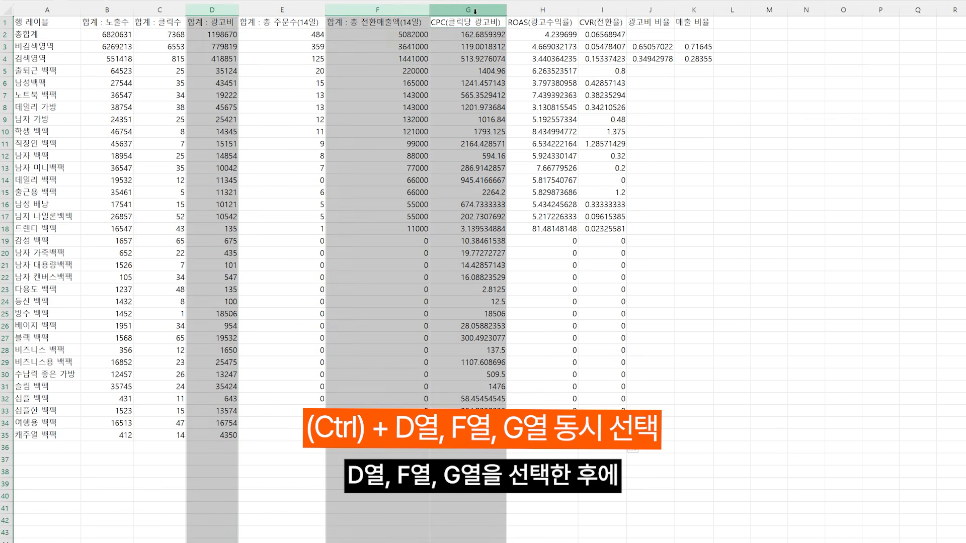
{"action": "right_click", "coordinate": [483, 110]}
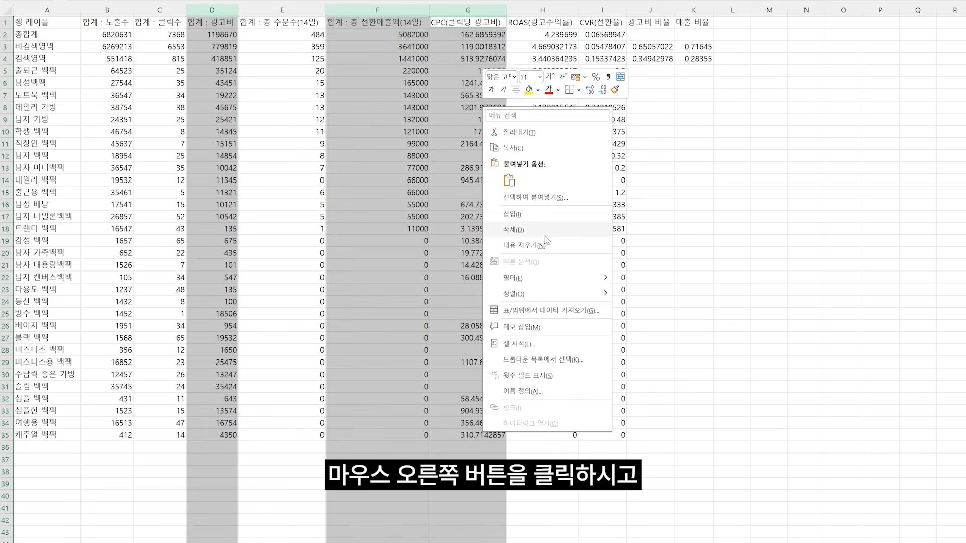
{"action": "left_click", "coordinate": [577, 346]}
{"action": "left_click", "coordinate": [473, 330]}
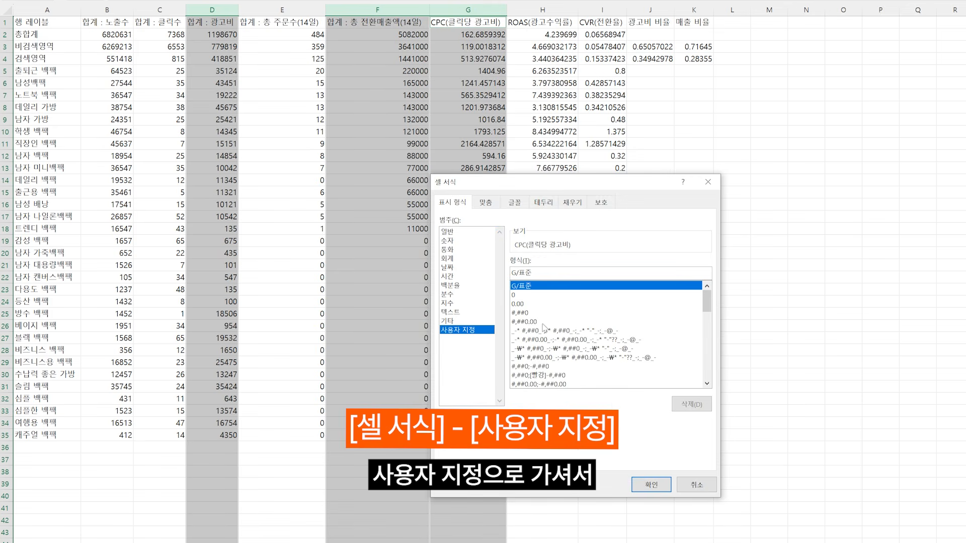
{"action": "left_click", "coordinate": [520, 313]}
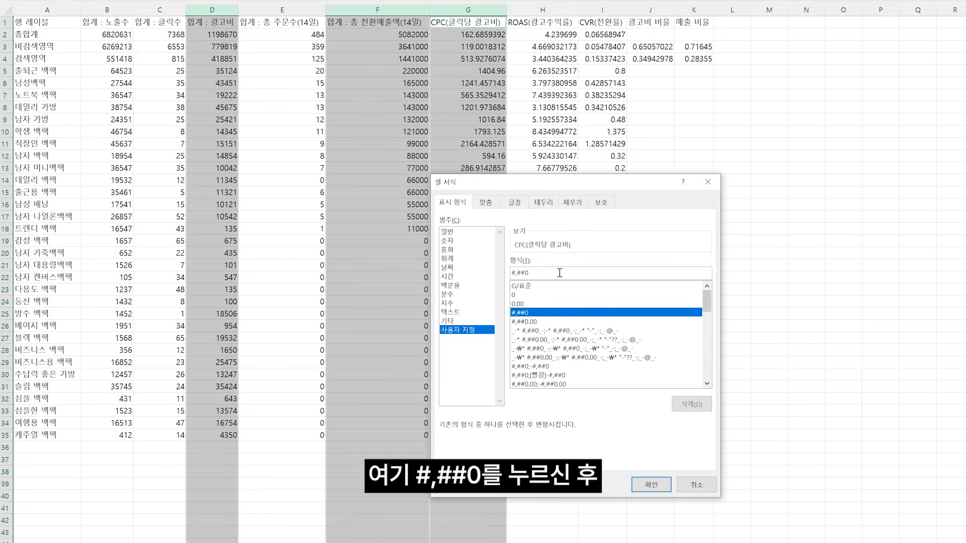
{"action": "left_click", "coordinate": [560, 272]}
{"action": "type", "text": "원"}
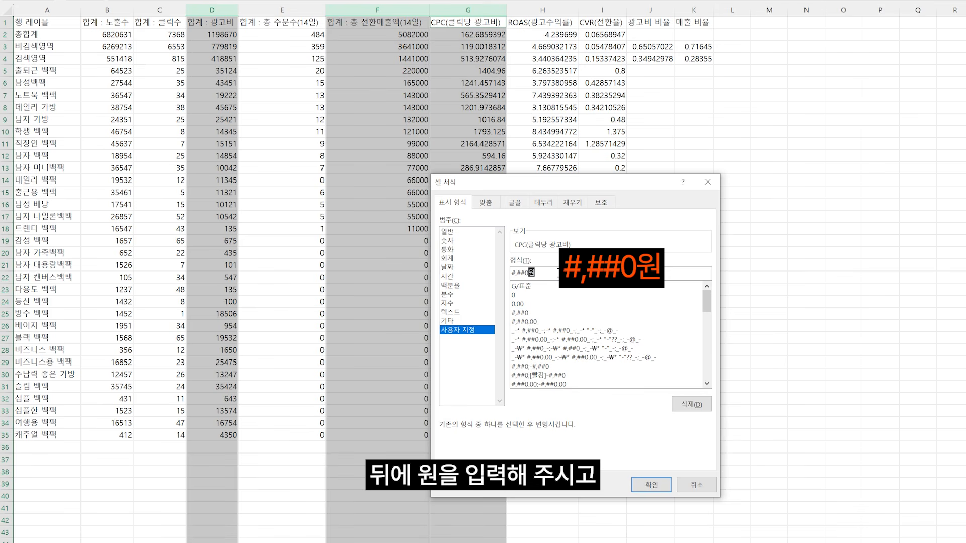
{"action": "left_click", "coordinate": [651, 484]}
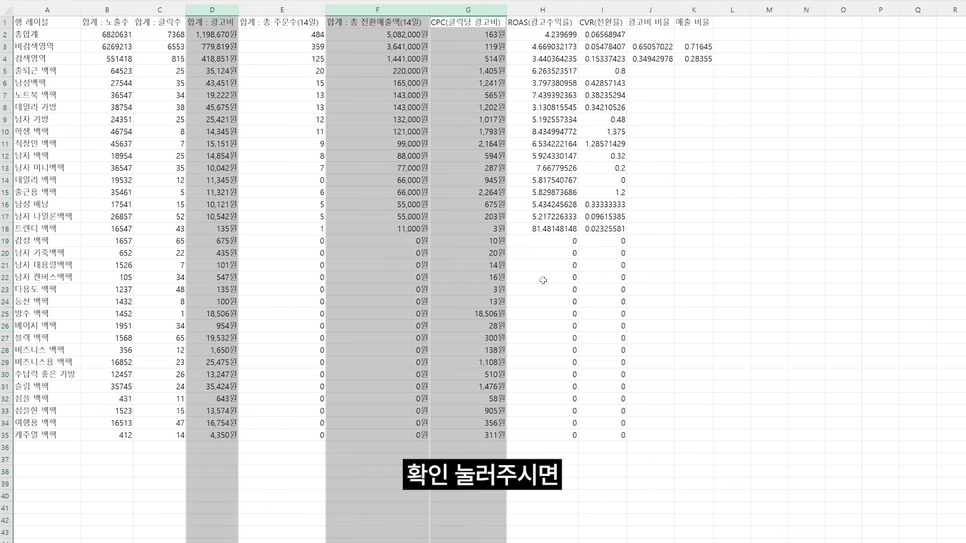
{"action": "left_click", "coordinate": [685, 167]}
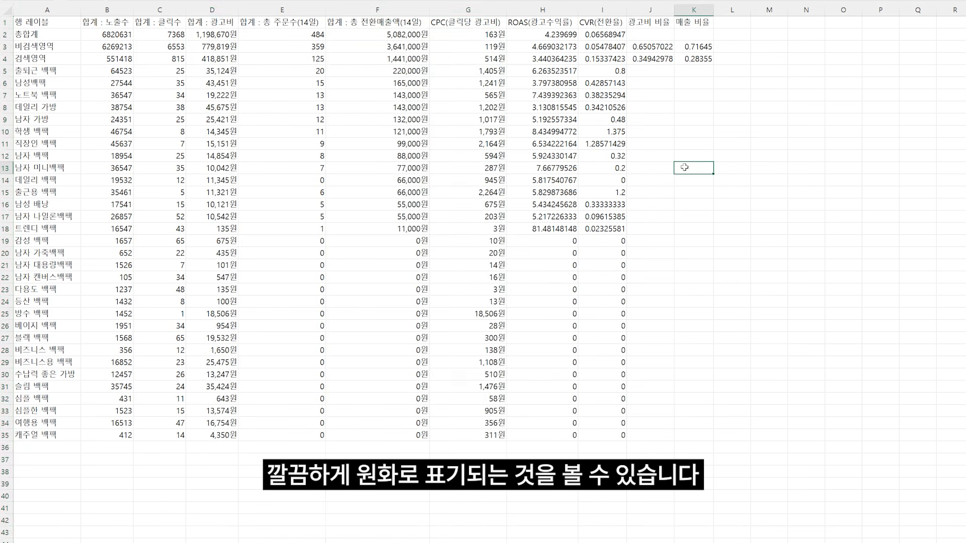
Step: Format columns H through K, from ROAS to 매출 비율, as percentages
{"action": "left_click", "coordinate": [557, 10]}
{"action": "left_click", "coordinate": [695, 10], "text": "shift"}
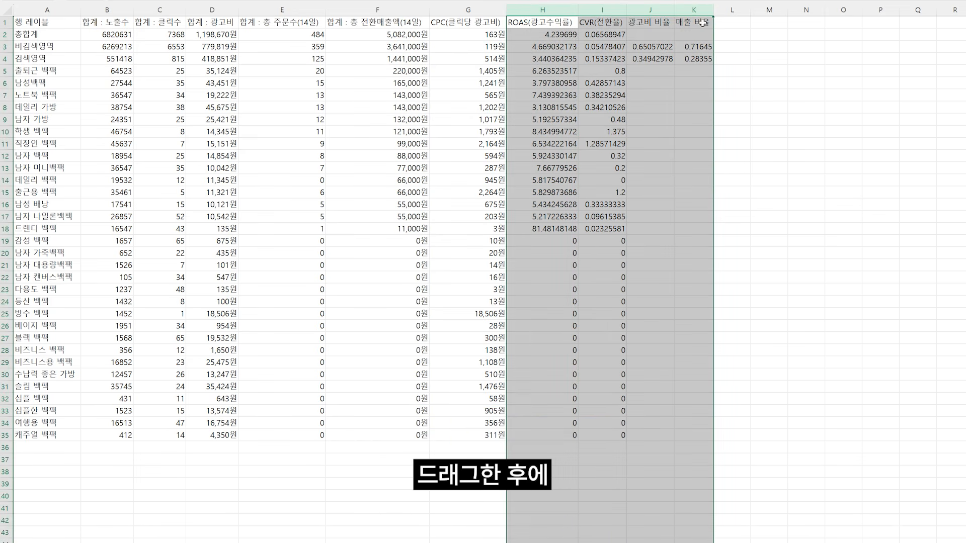
{"action": "left_click", "coordinate": [445, 44]}
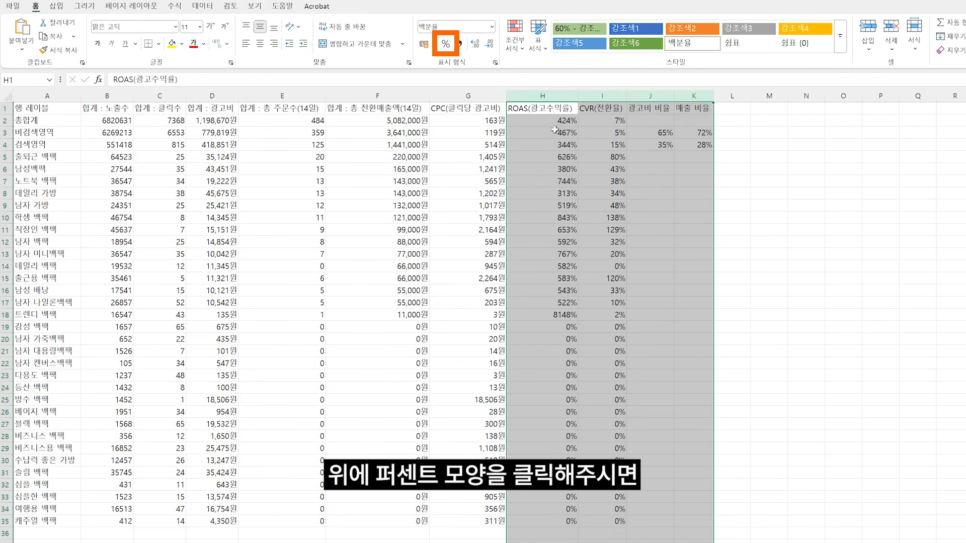
{"action": "left_click", "coordinate": [687, 237]}
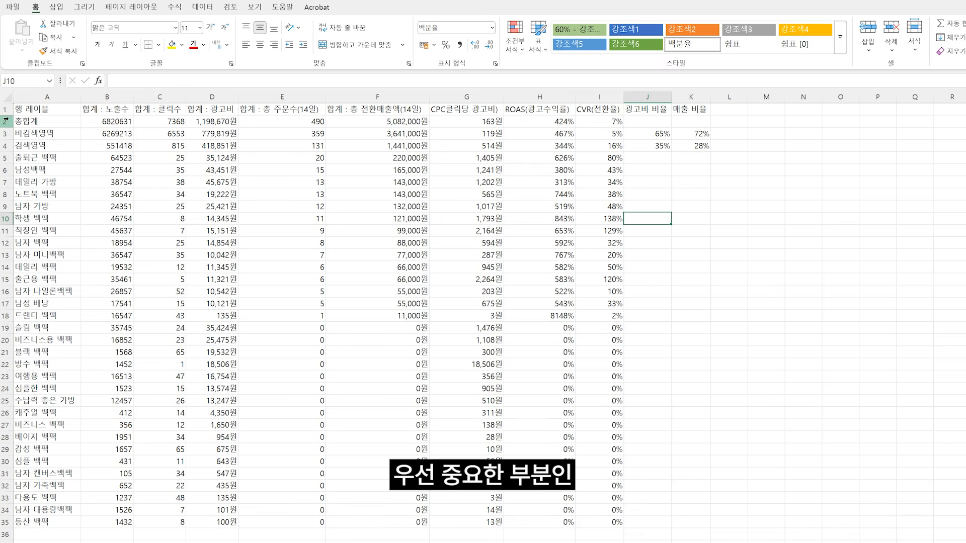
Step: Fill rows 1 to 4 with yellow and the keyword rows with orders, rows 5 to 18, with the standard orange
{"action": "left_click_drag", "start_coordinate": [6, 109], "coordinate": [6, 146]}
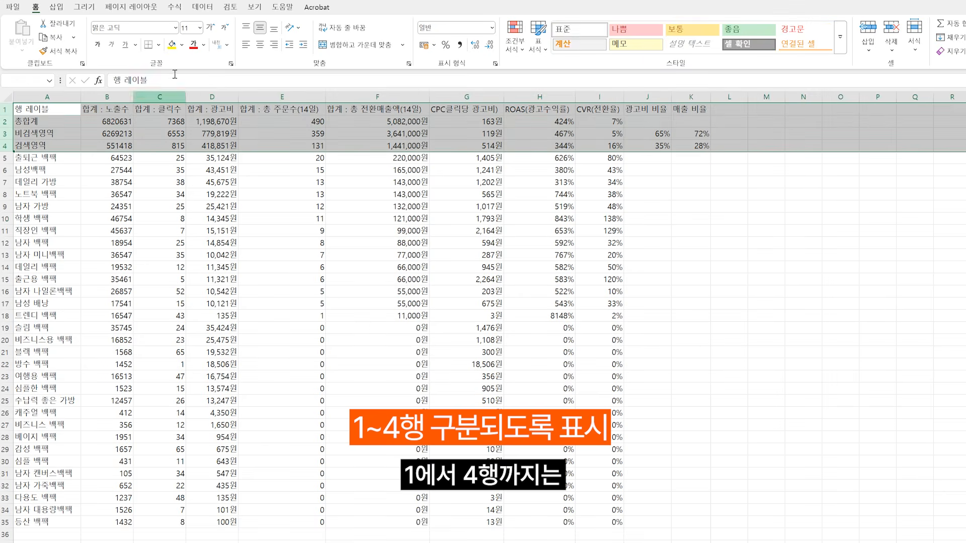
{"action": "left_click", "coordinate": [172, 48]}
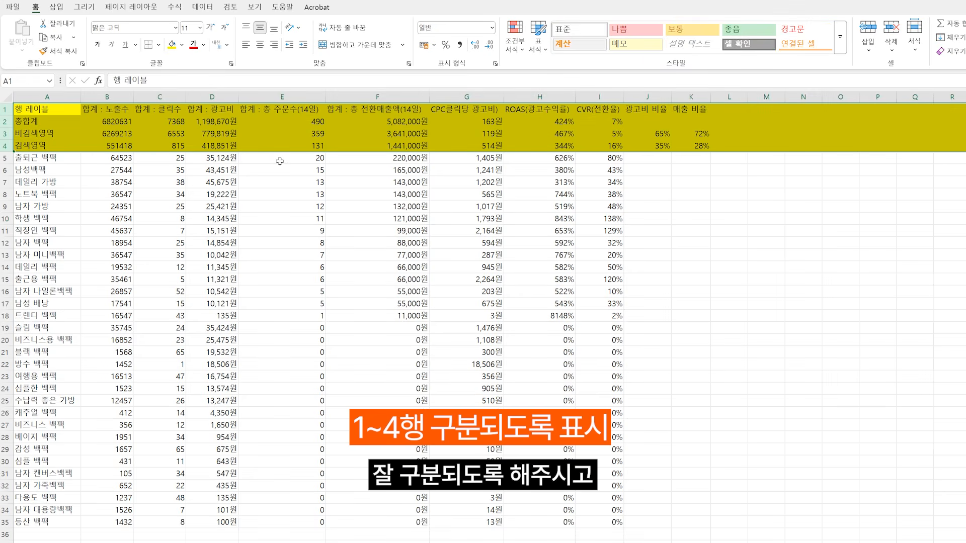
{"action": "left_click_drag", "start_coordinate": [293, 159], "coordinate": [320, 315]}
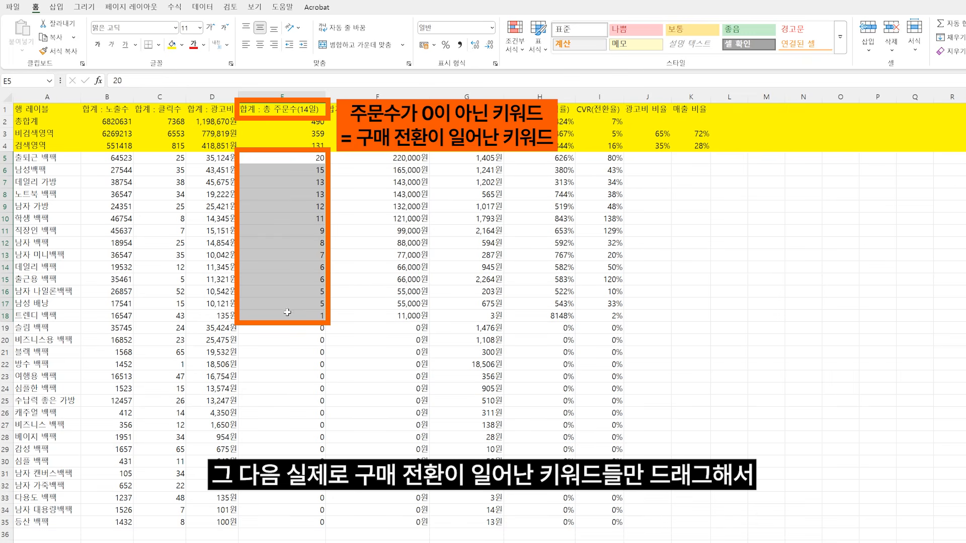
{"action": "left_click", "coordinate": [6, 157]}
{"action": "left_click_drag", "start_coordinate": [6, 158], "coordinate": [7, 316]}
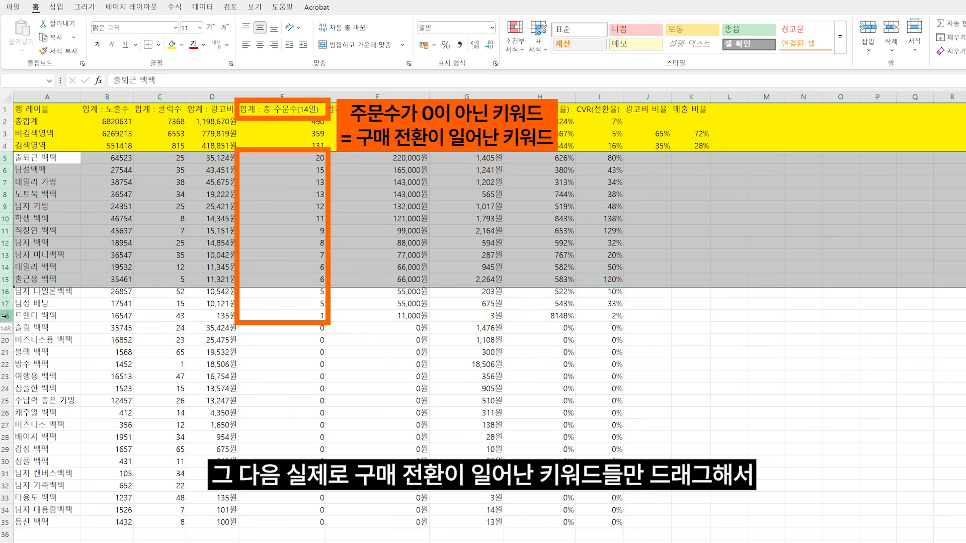
{"action": "left_click", "coordinate": [182, 44]}
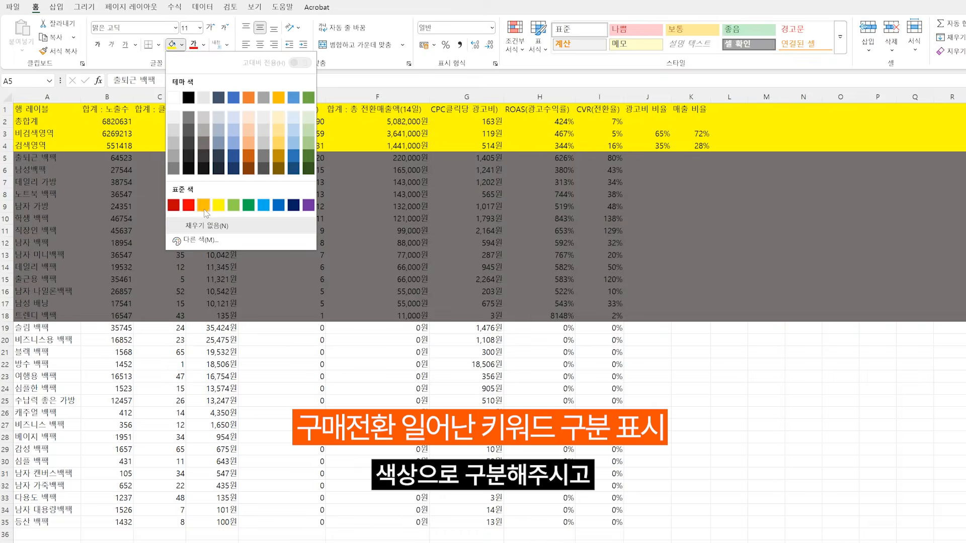
{"action": "left_click", "coordinate": [205, 200]}
Step: Sort the table by ad cost (광고비) in descending order
{"action": "left_click", "coordinate": [214, 122]}
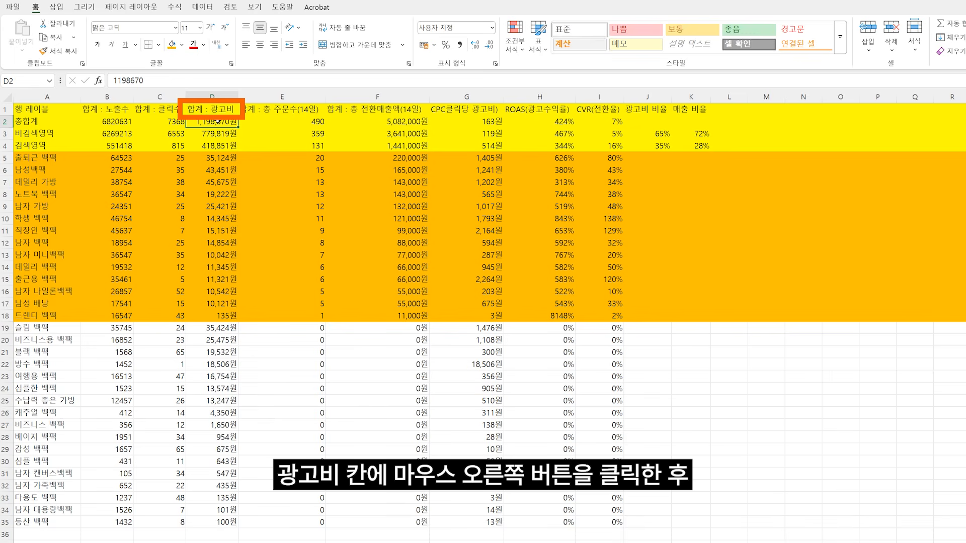
{"action": "right_click", "coordinate": [219, 121]}
{"action": "mouse_move", "coordinate": [282, 307]}
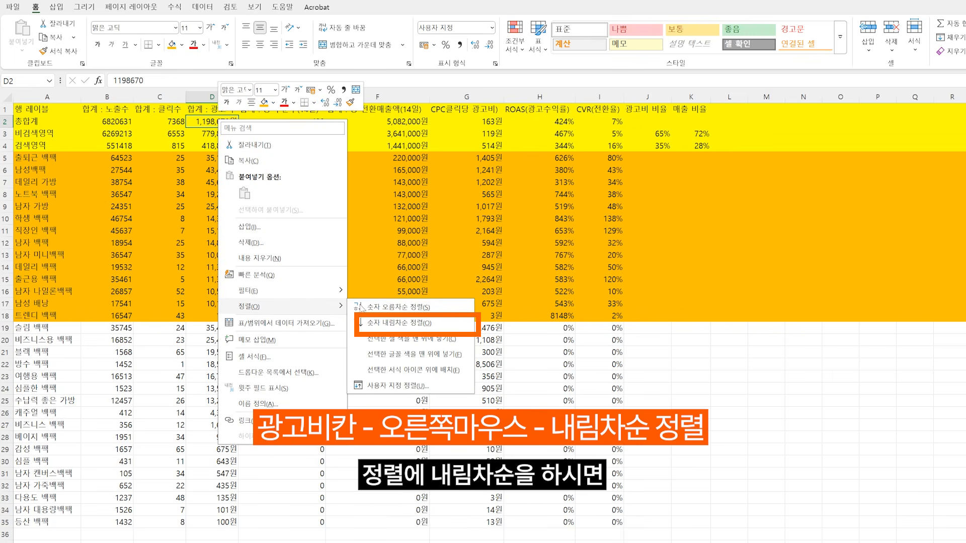
{"action": "left_click", "coordinate": [408, 324]}
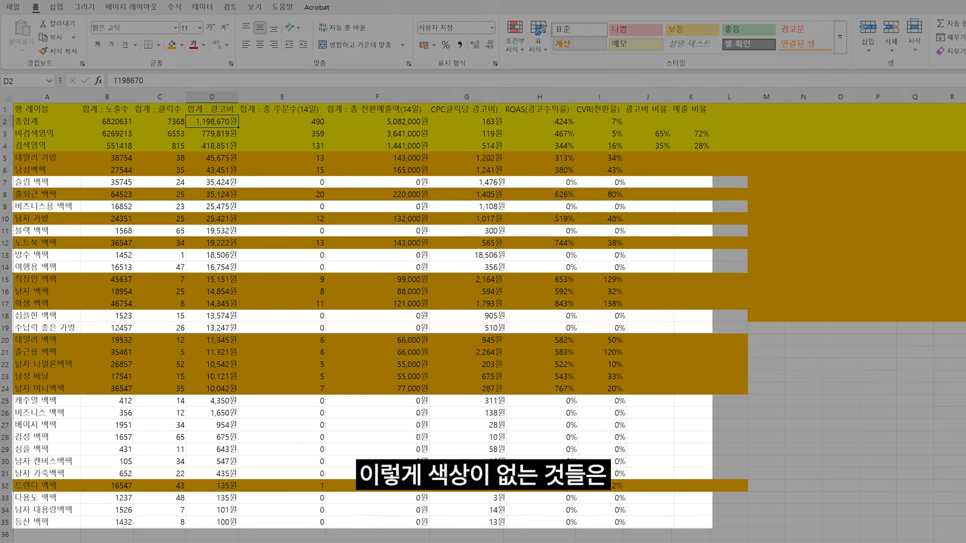
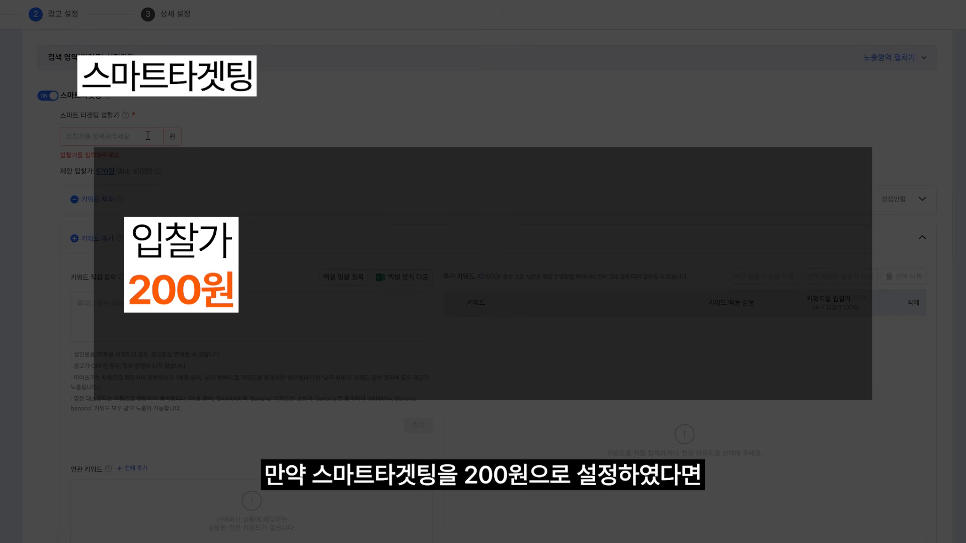
Step: Set the smart targeting bid (스마트 타겟팅 입찰가) to 200원
{"action": "left_click", "coordinate": [250, 154]}
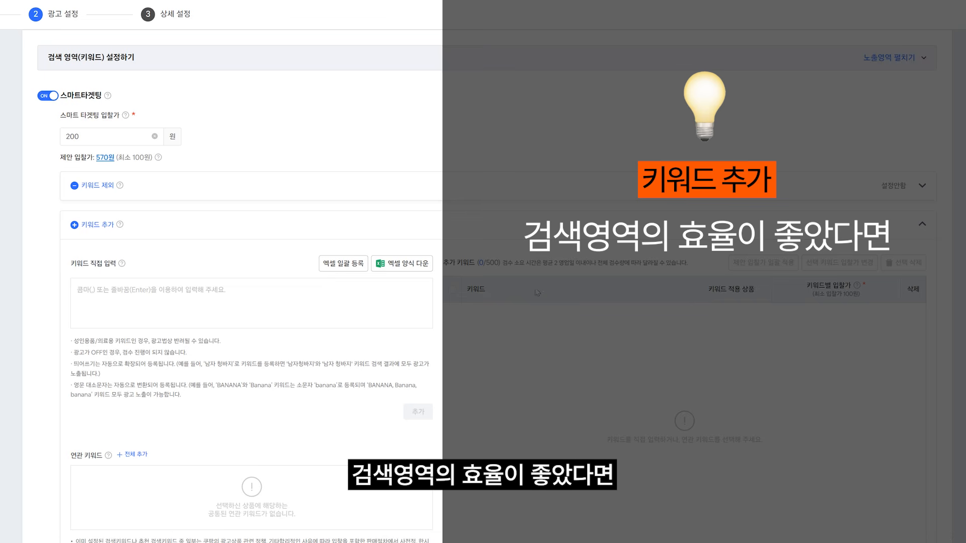
Step: Add 남성백팩, 데일리 가방, 남자 가방, 노트북 백팩, 직장인 백팩, 남자 백팩, 학생 백팩 and 데일리 백팩 as manual keywords and open the 남성백팩 bid
{"action": "left_click", "coordinate": [274, 291]}
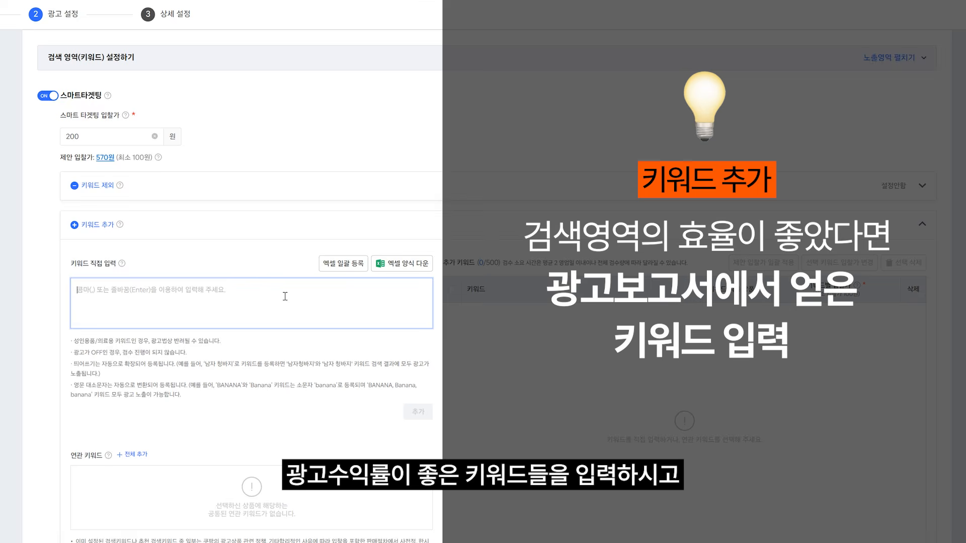
{"action": "type", "text": "남성백팩, 데일리 가방, 남자 가방, 노트북 백팩, 직장인 백팩, 남자 백팩, 학생 백팩, 데일리 백팩"}
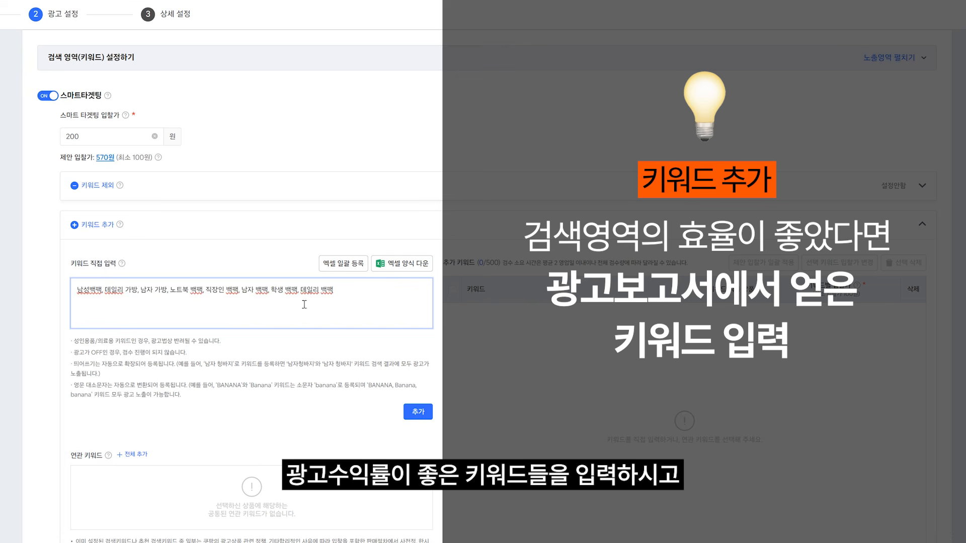
{"action": "left_click", "coordinate": [418, 412]}
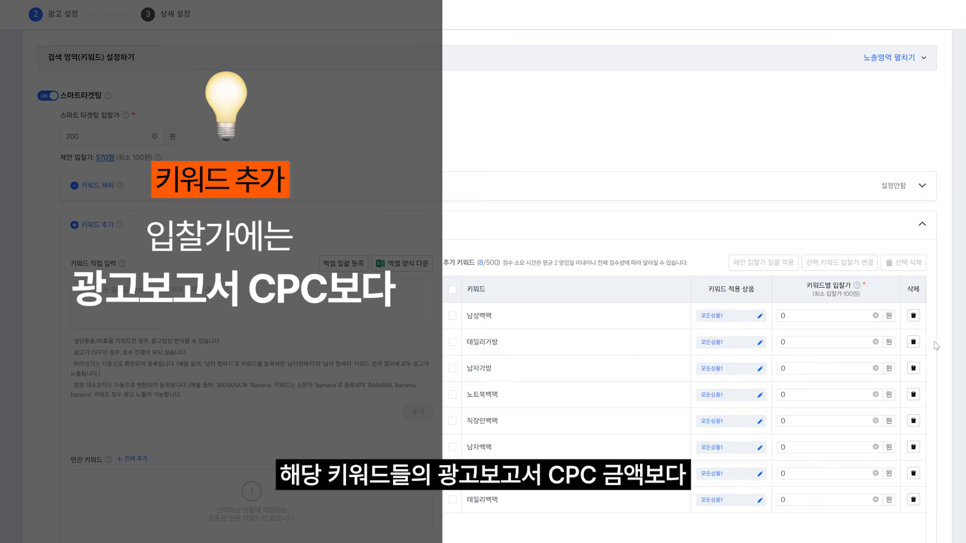
{"action": "left_click", "coordinate": [793, 315]}
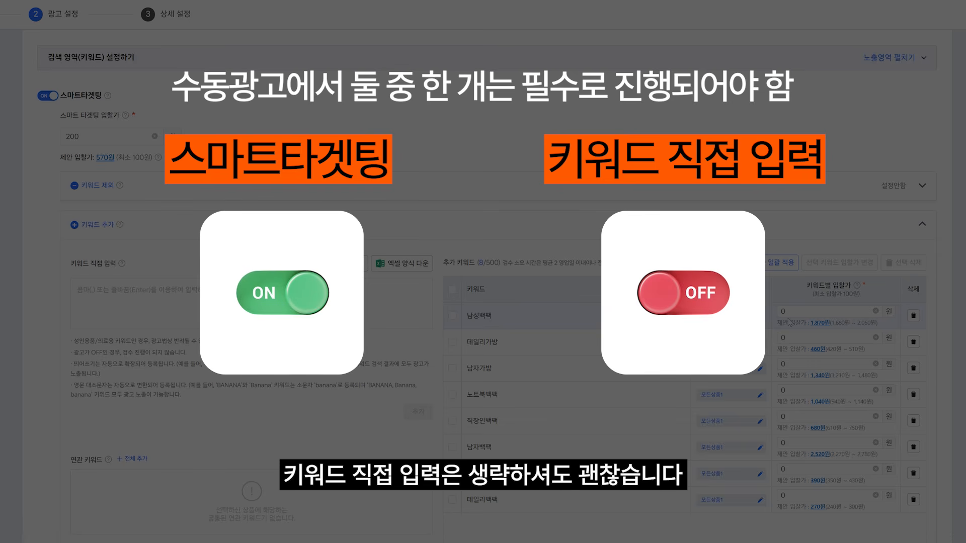
Step: Set the non-search area bid (비검색 영역 입찰가) to 100원
{"action": "scroll", "coordinate": [962, 195], "scroll_direction": "down", "scroll_amount": 5}
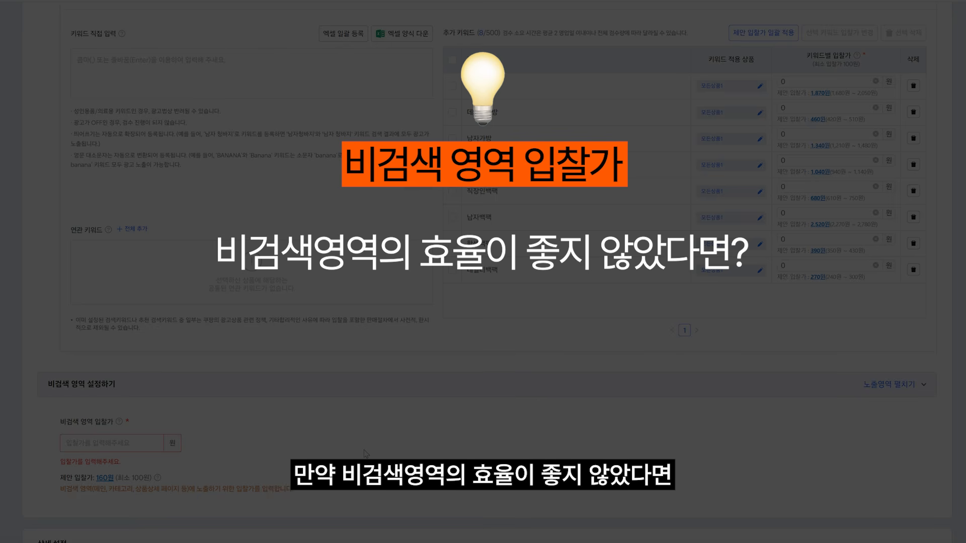
{"action": "left_click", "coordinate": [141, 446]}
{"action": "type", "text": "100"}
{"action": "left_click", "coordinate": [213, 452]}
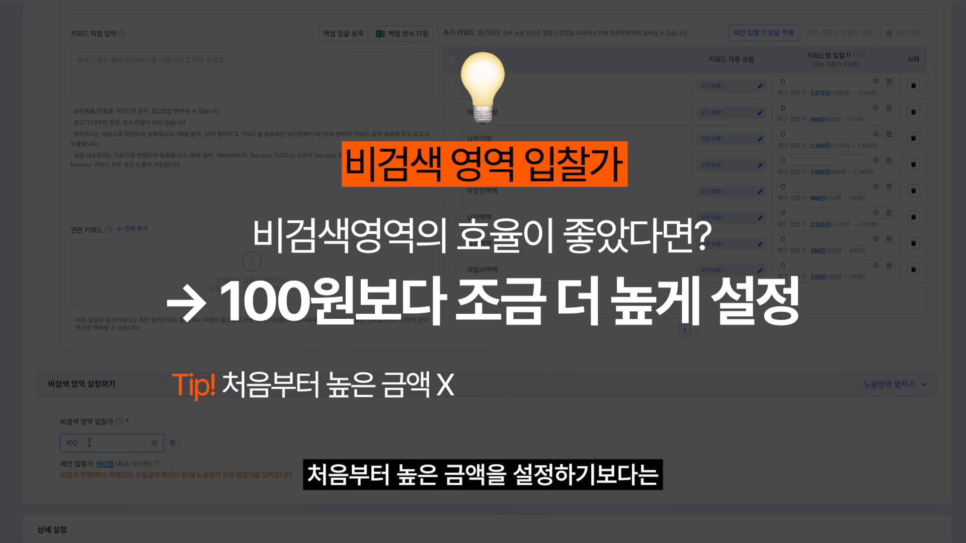
Step: Raise the non-search area bid (비검색 영역 입찰가) to 170원
{"action": "key", "text": "BackSpace"}
{"action": "key", "text": "BackSpace"}
{"action": "type", "text": "7"}
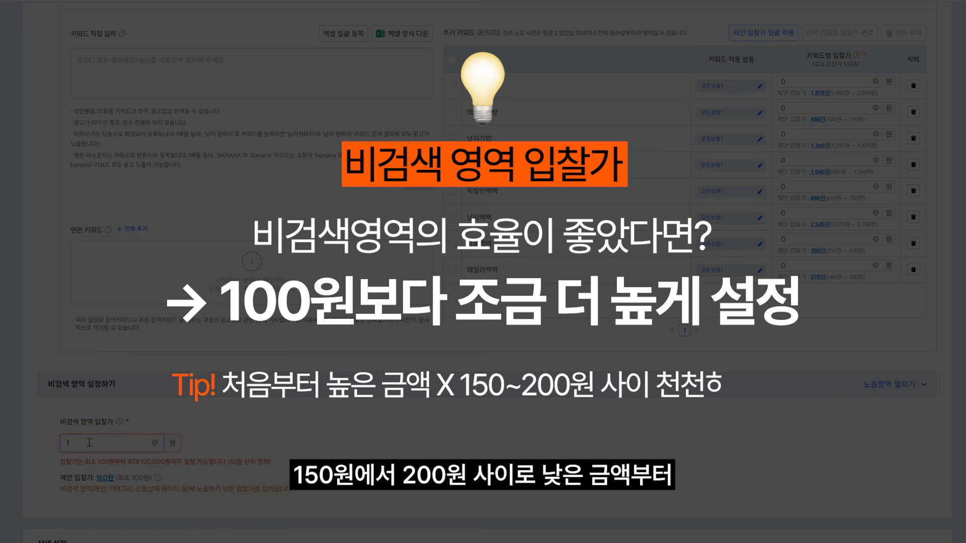
{"action": "left_click", "coordinate": [268, 426]}
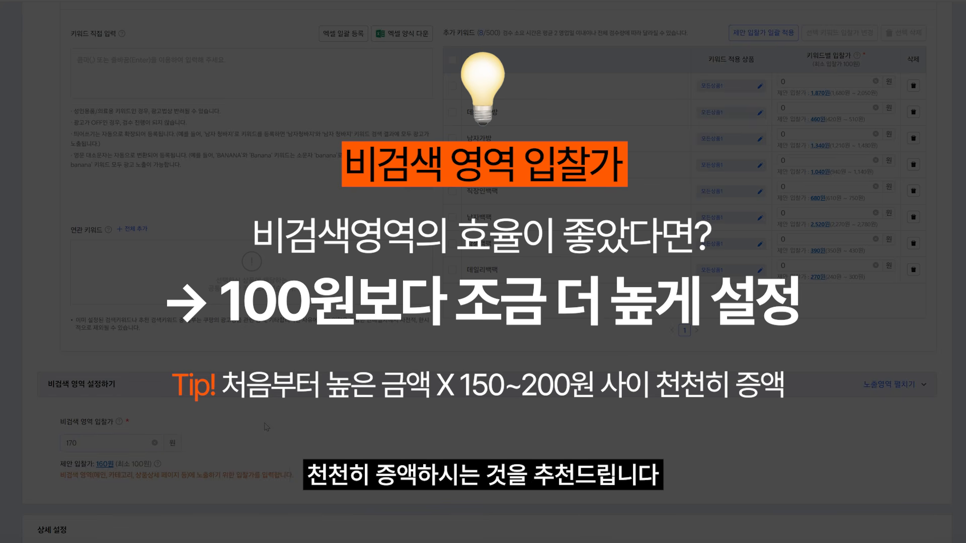